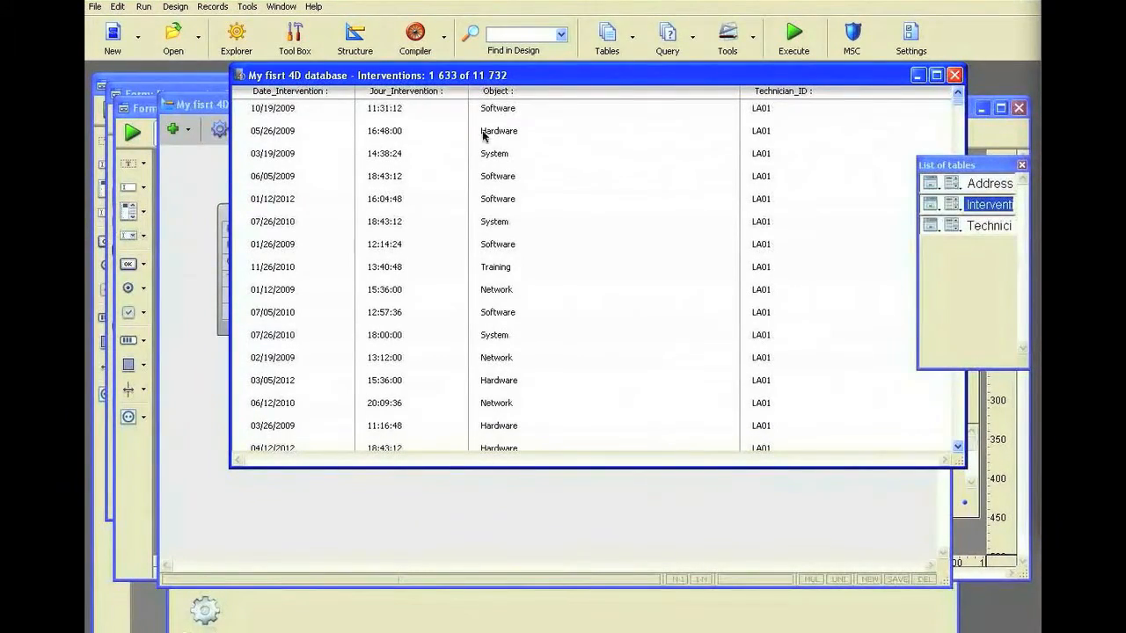
Start creating a new table form for the Technicians table and name it LIST
left_click(236, 34)
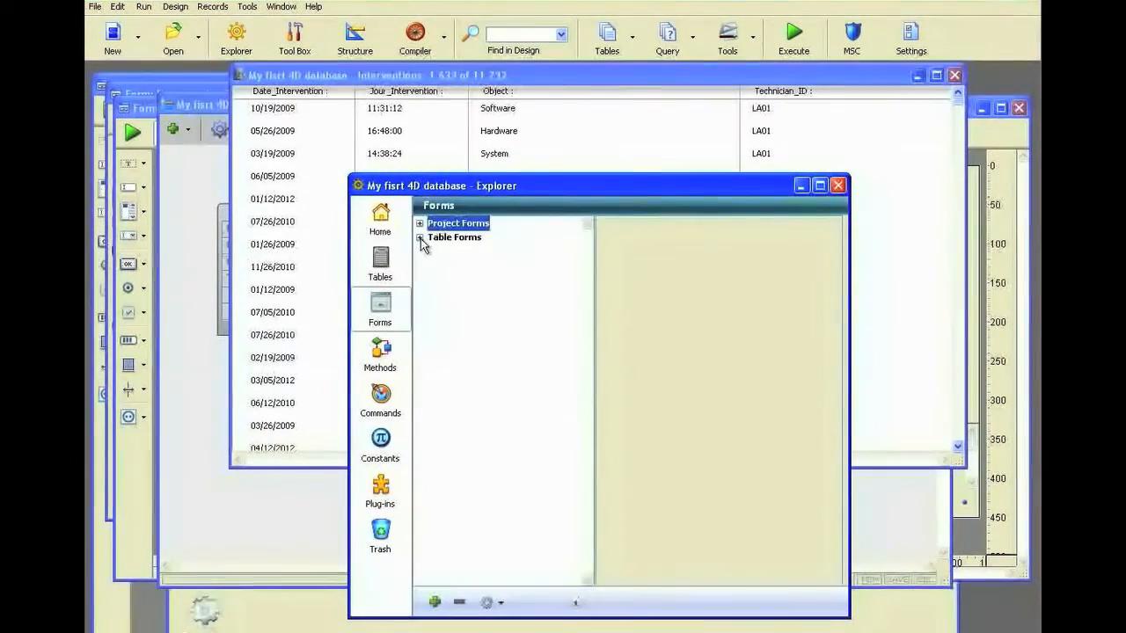
double_click(433, 238)
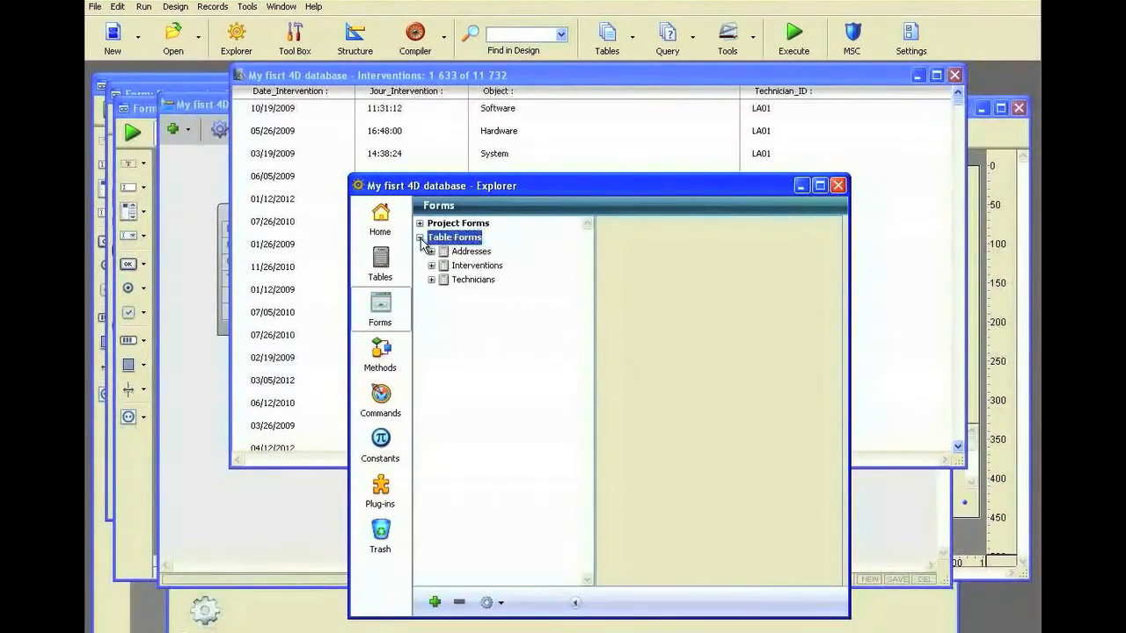
left_click(443, 281)
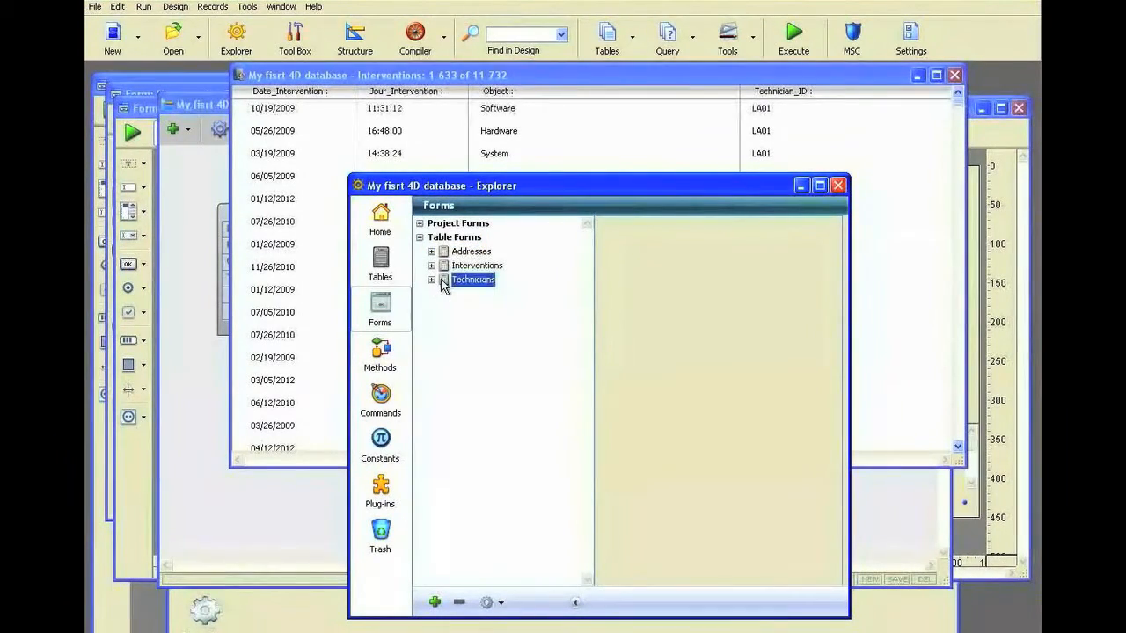
left_click(492, 604)
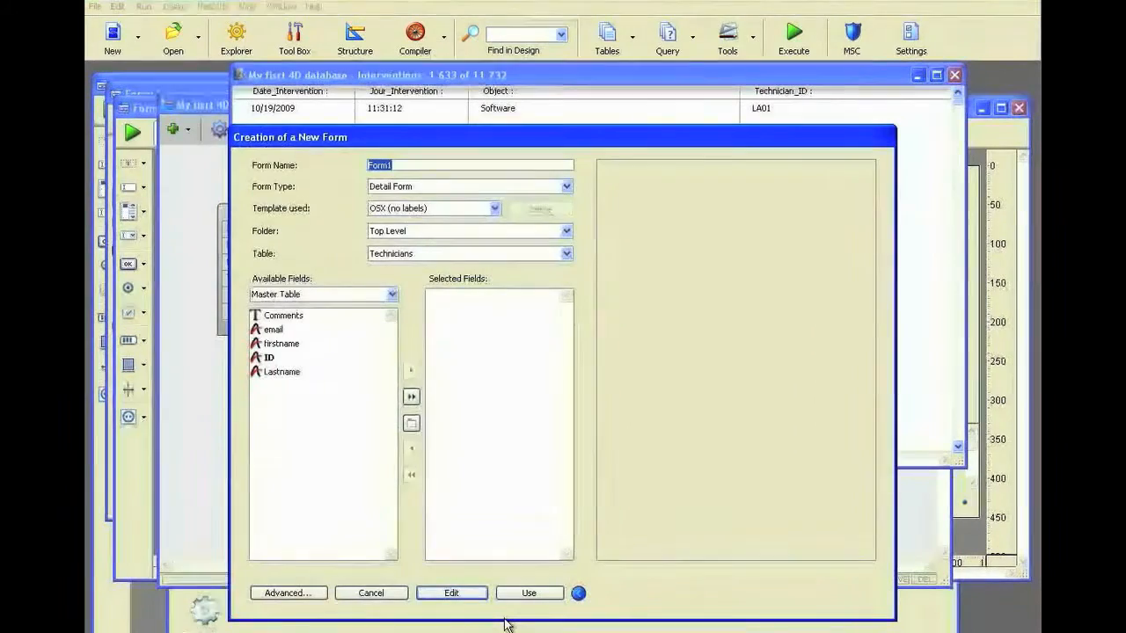
type("LIST")
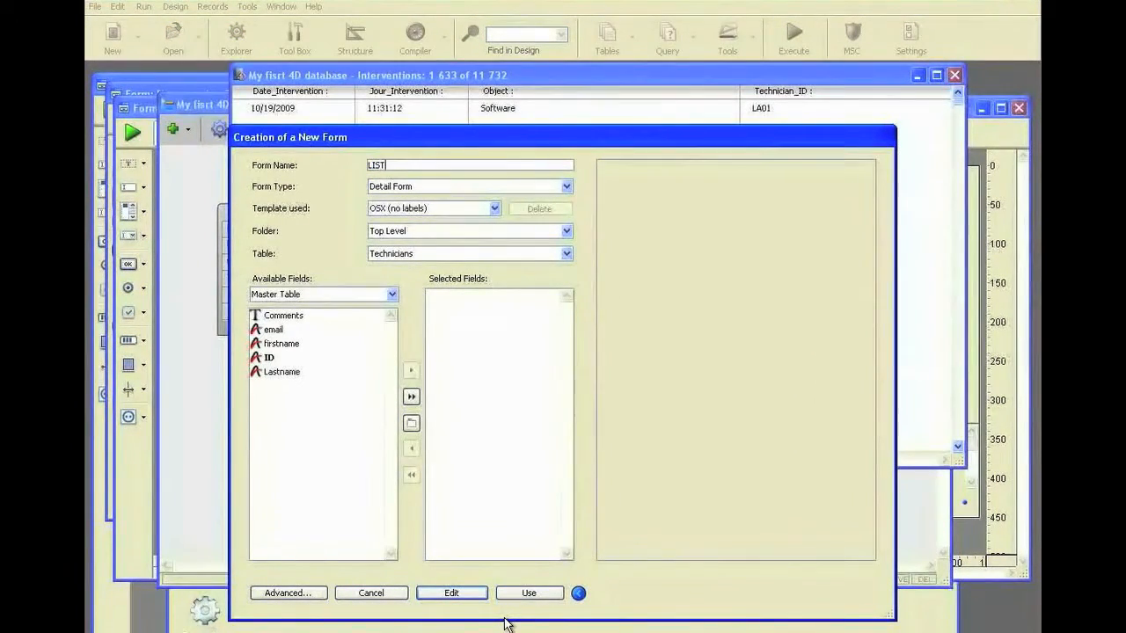
Set the new form's type to List Form and its template to XP (without buttons)
left_click(566, 187)
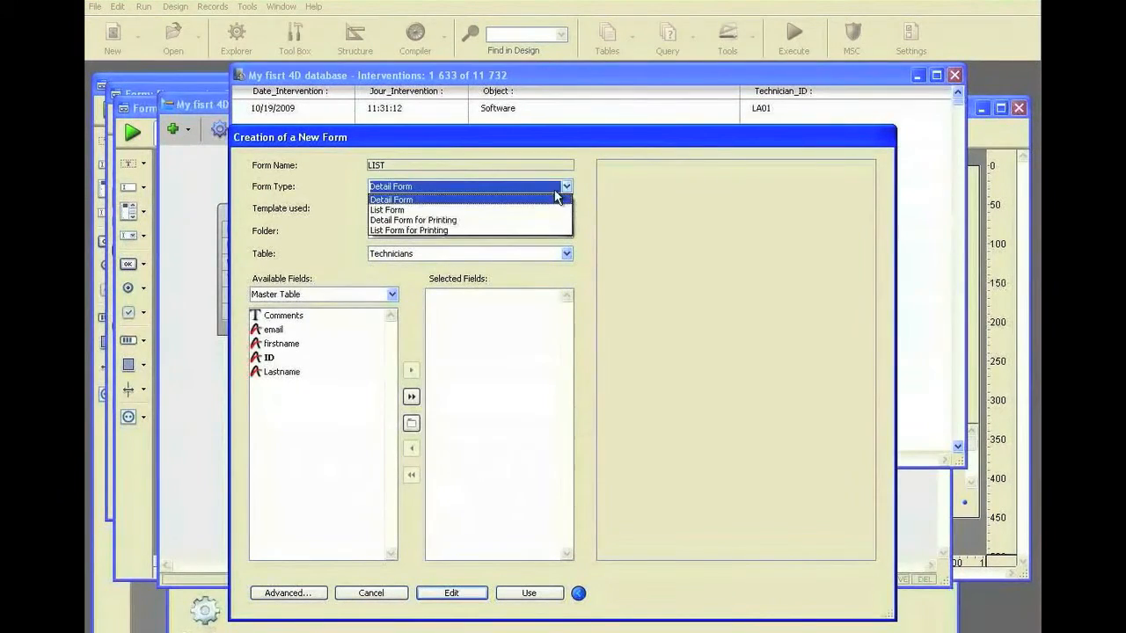
left_click(547, 210)
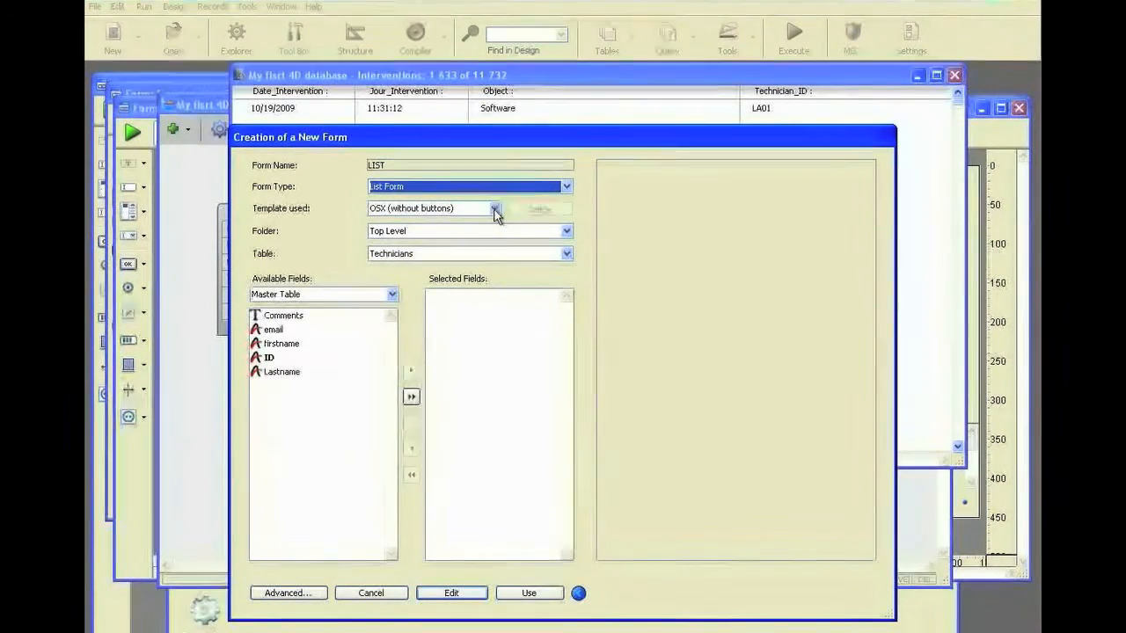
left_click(495, 209)
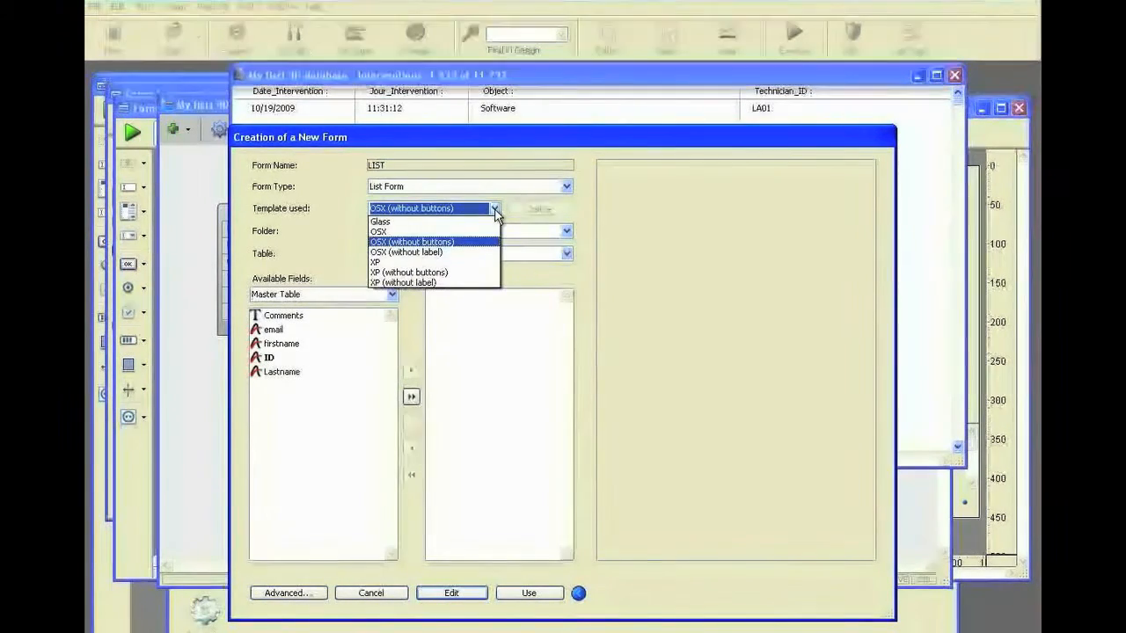
left_click(464, 275)
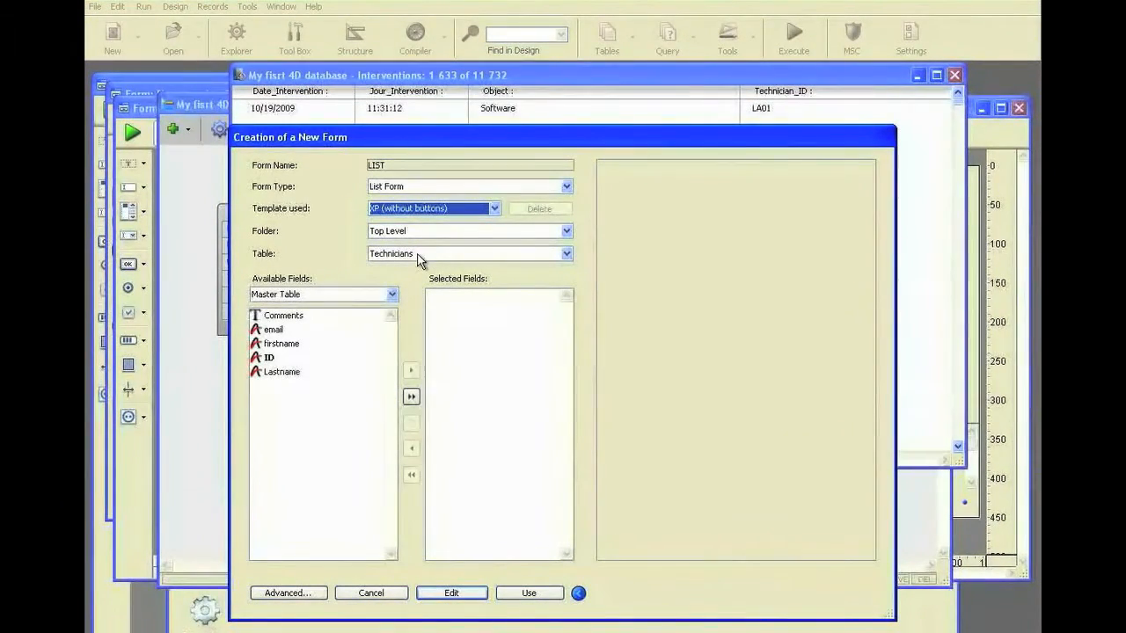
Show the available fields of Related Tables and add all of the Technicians fields to the form
left_click(392, 295)
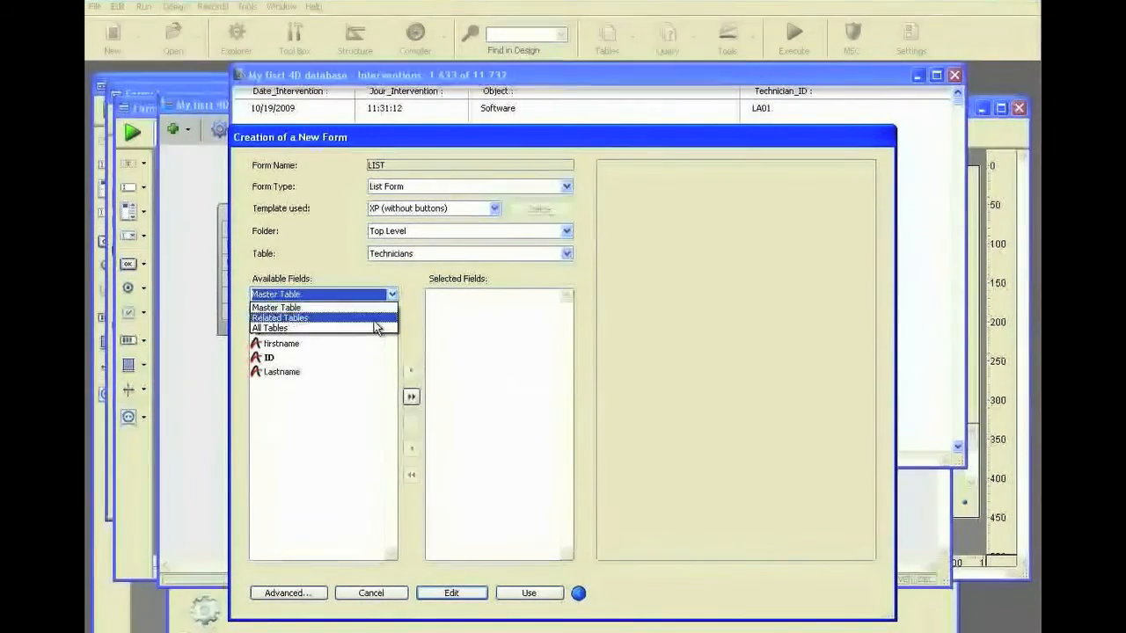
left_click(371, 319)
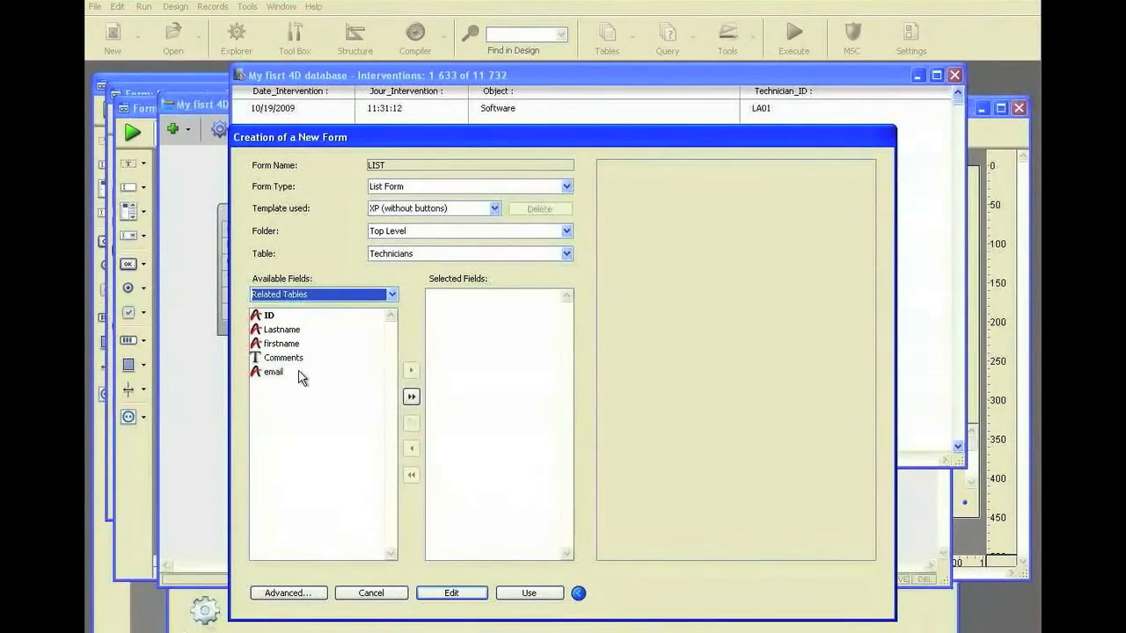
left_click(411, 399)
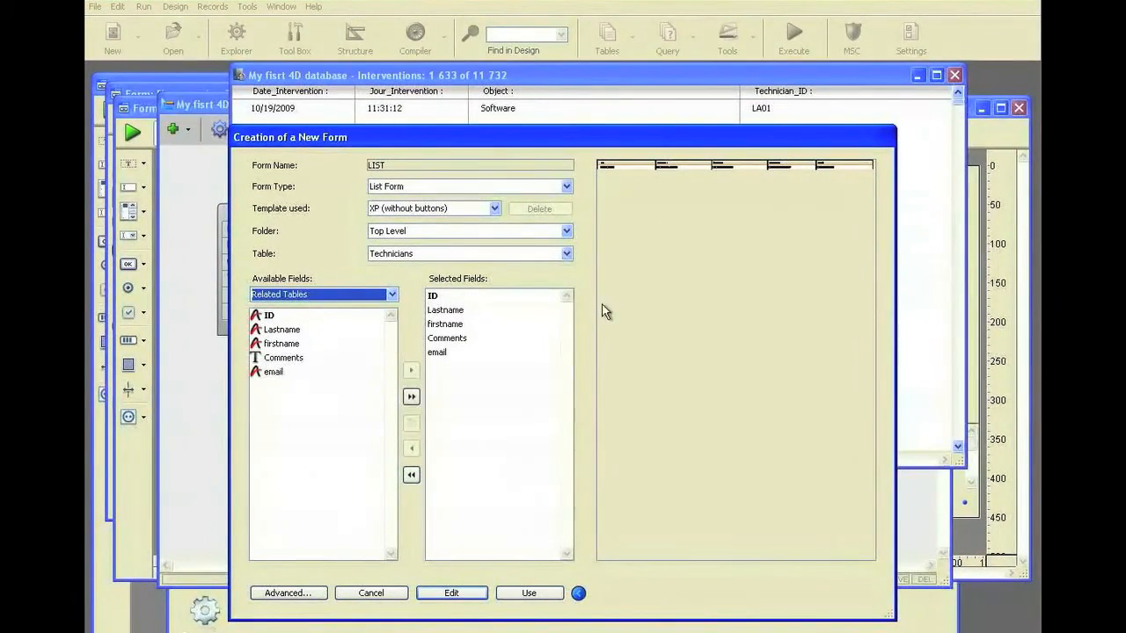
left_click(453, 324)
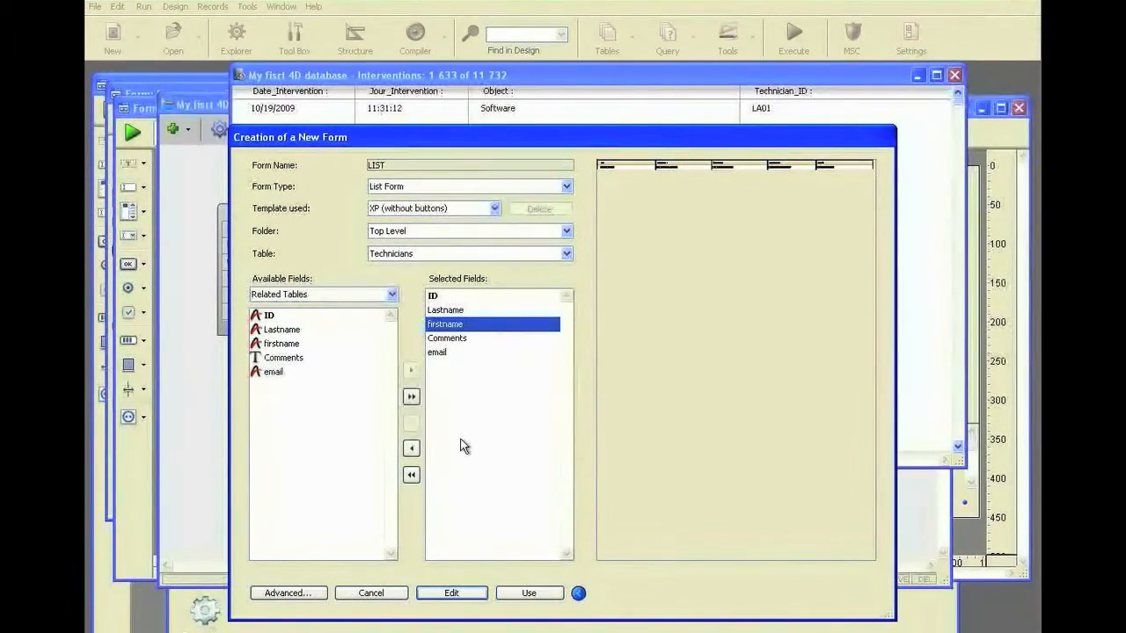
Set a target width of 860 points in the form's advanced options and create the form, opening it for editing
left_click(304, 594)
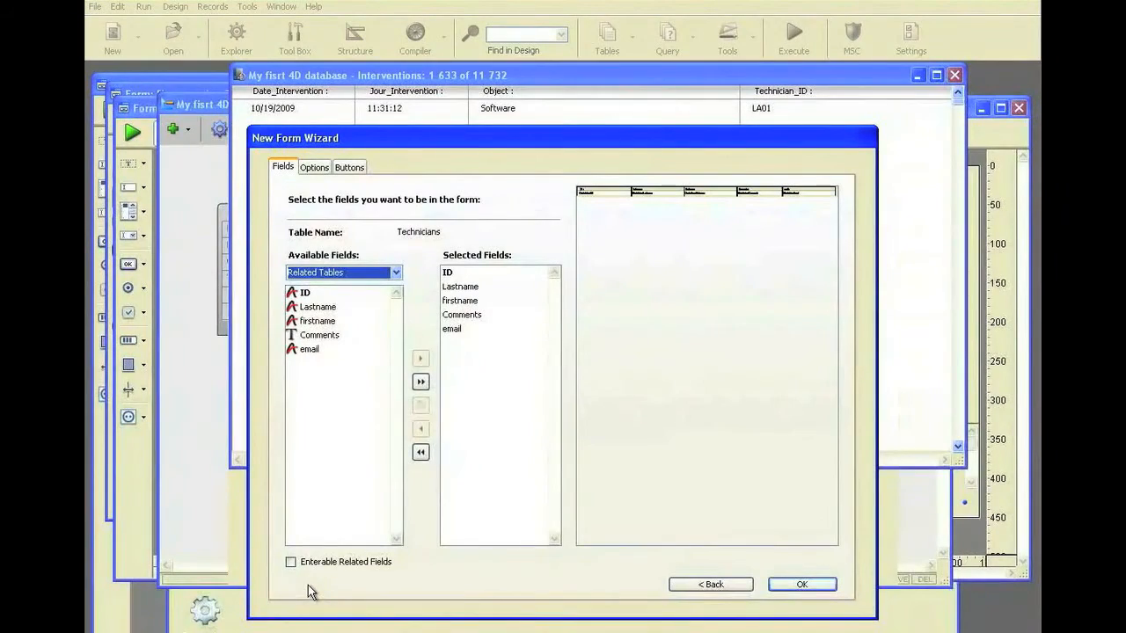
left_click(319, 166)
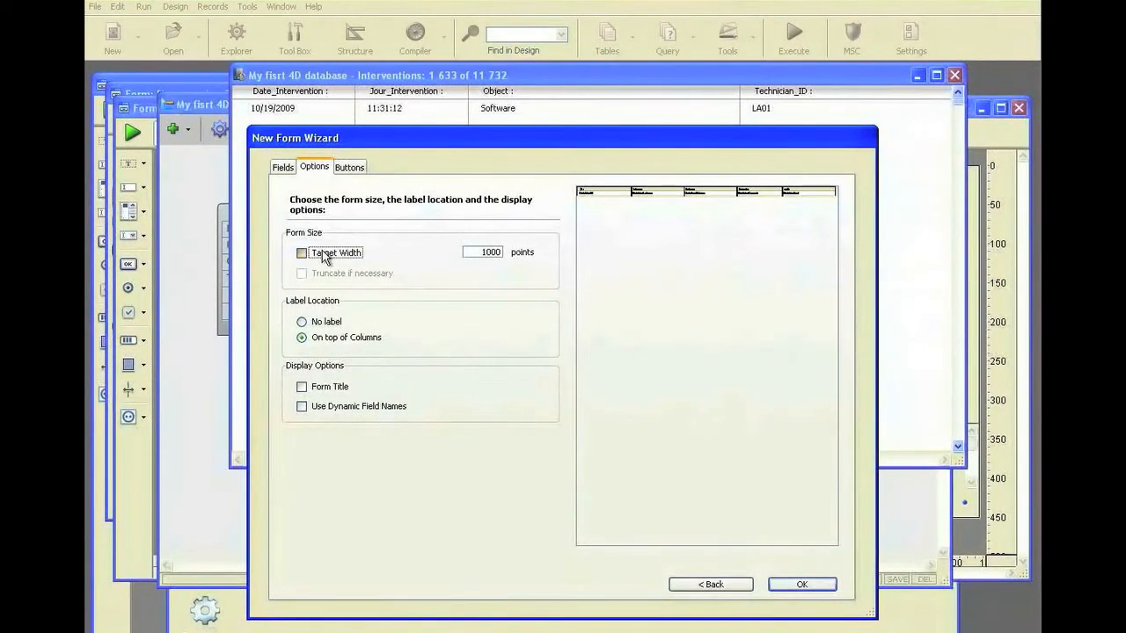
key("space")
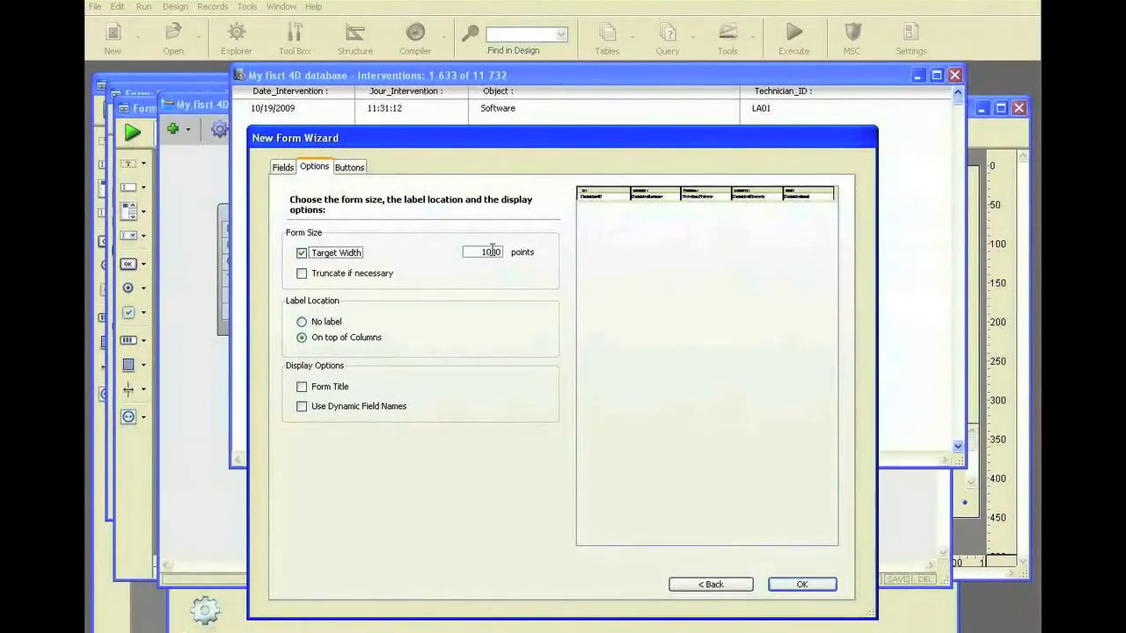
double_click(491, 250)
key("Tab")
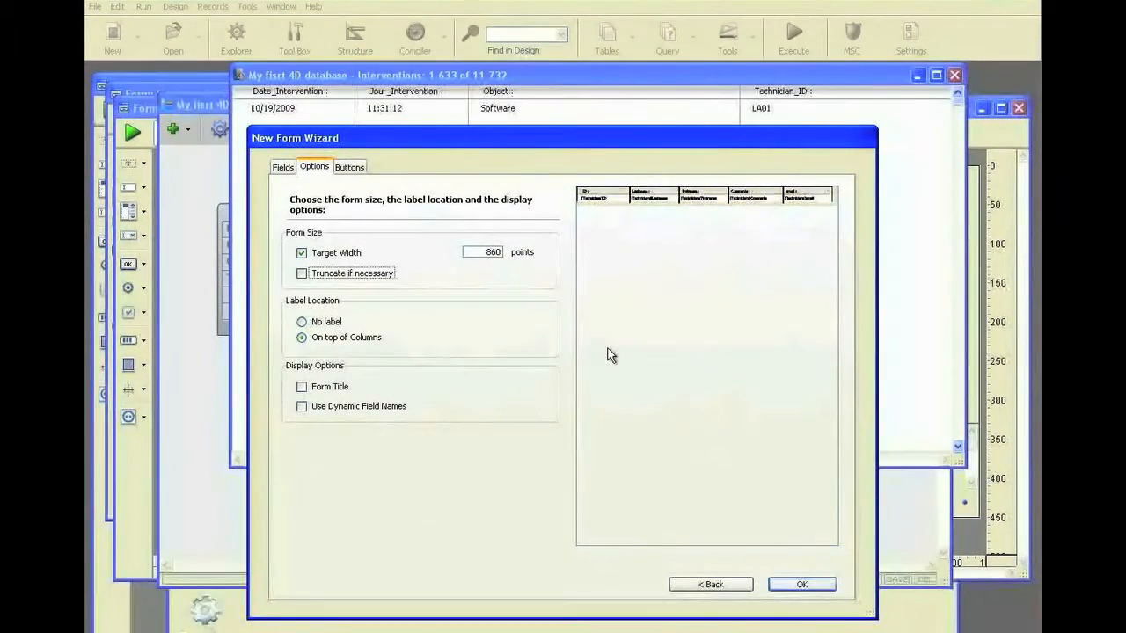
left_click(798, 584)
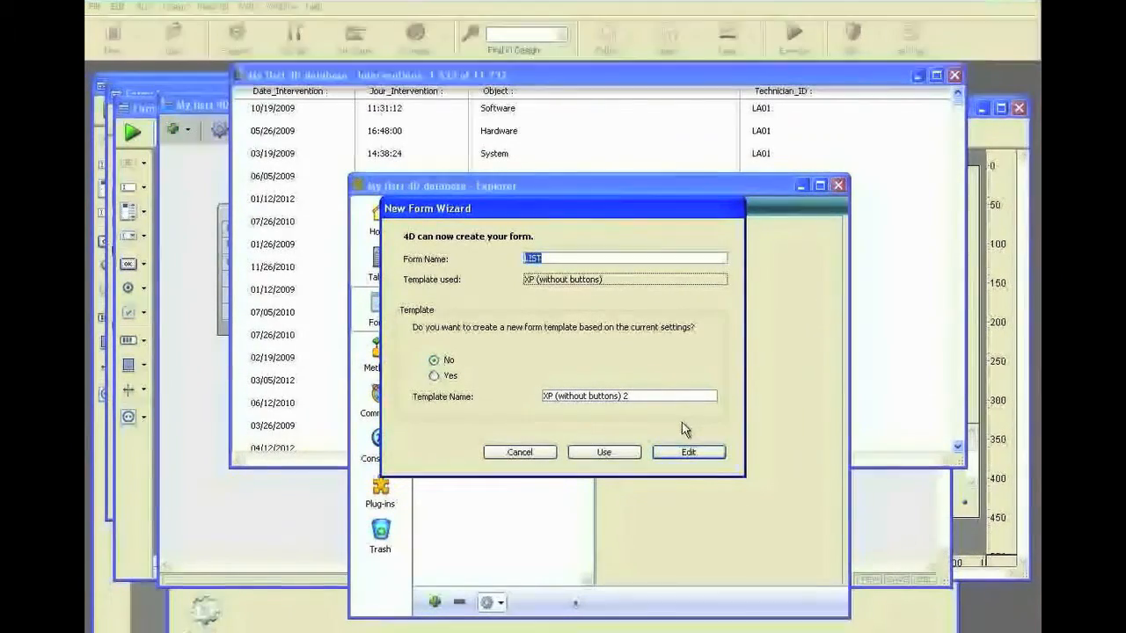
left_click(683, 452)
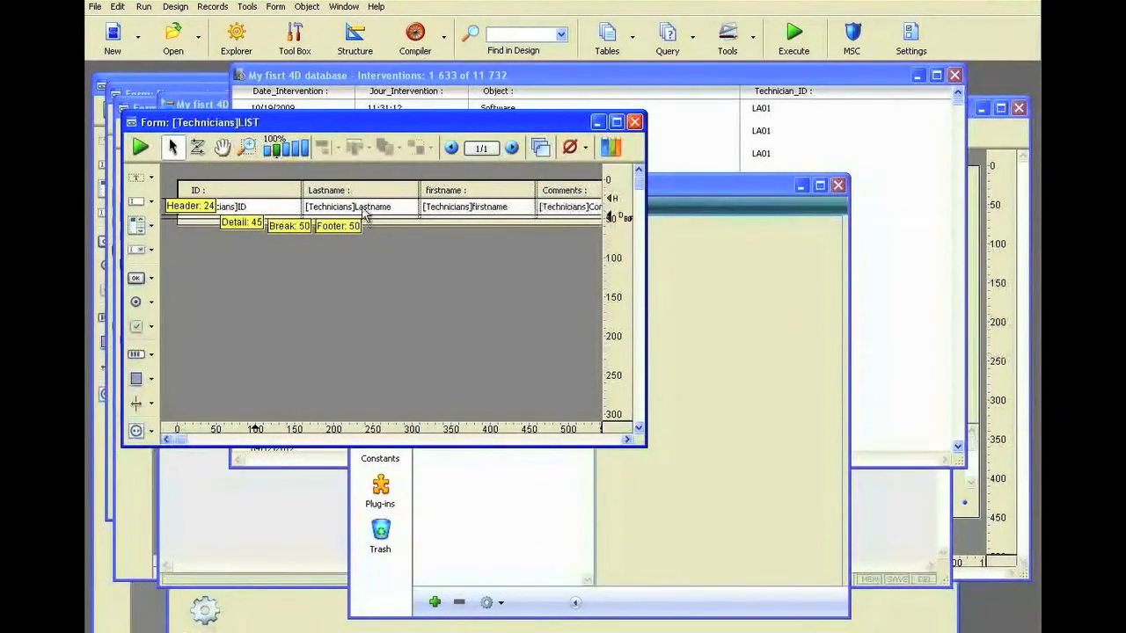
Try moving the Lastname field, the Footer marker and the Header marker lower in the form, and restore the original layout
left_click_drag(362, 210, 366, 272)
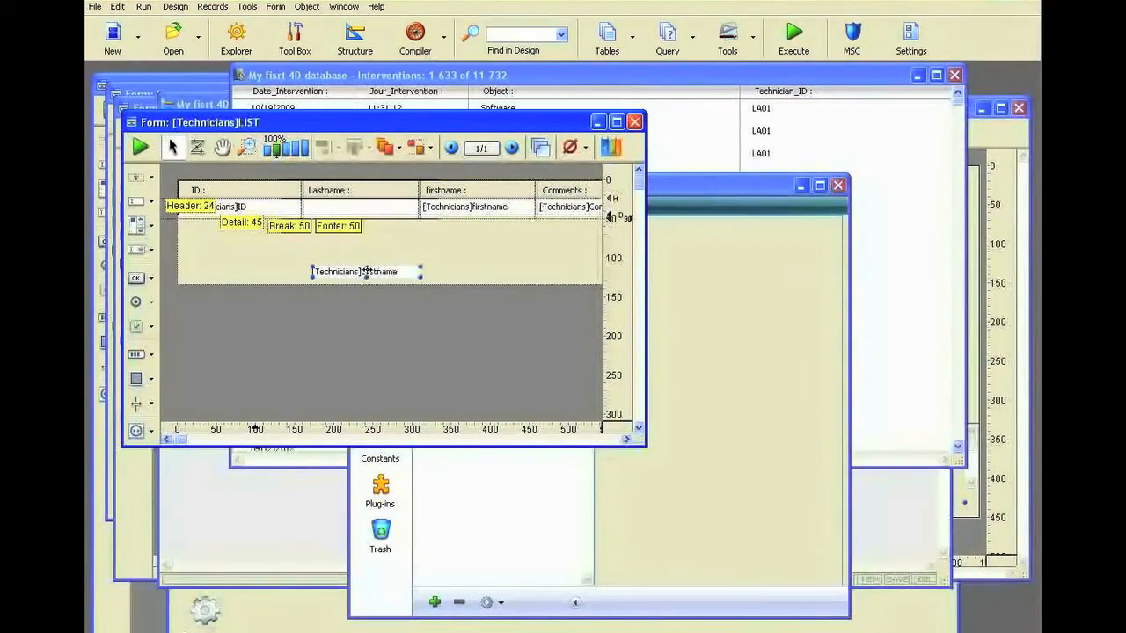
key("ctrl+z")
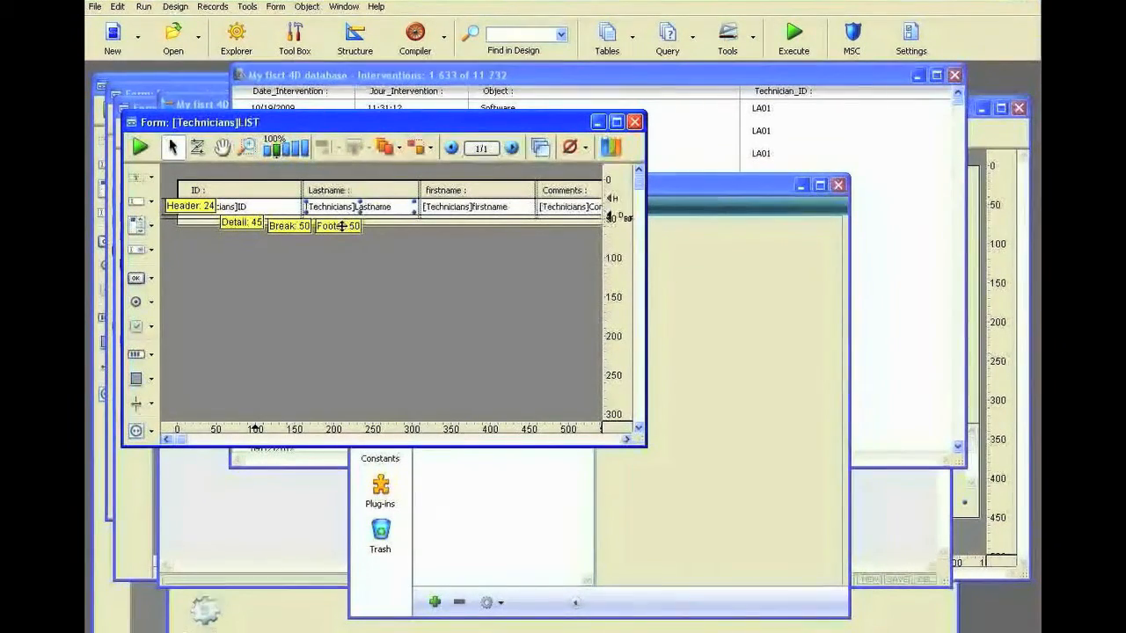
left_click_drag(338, 226, 343, 265)
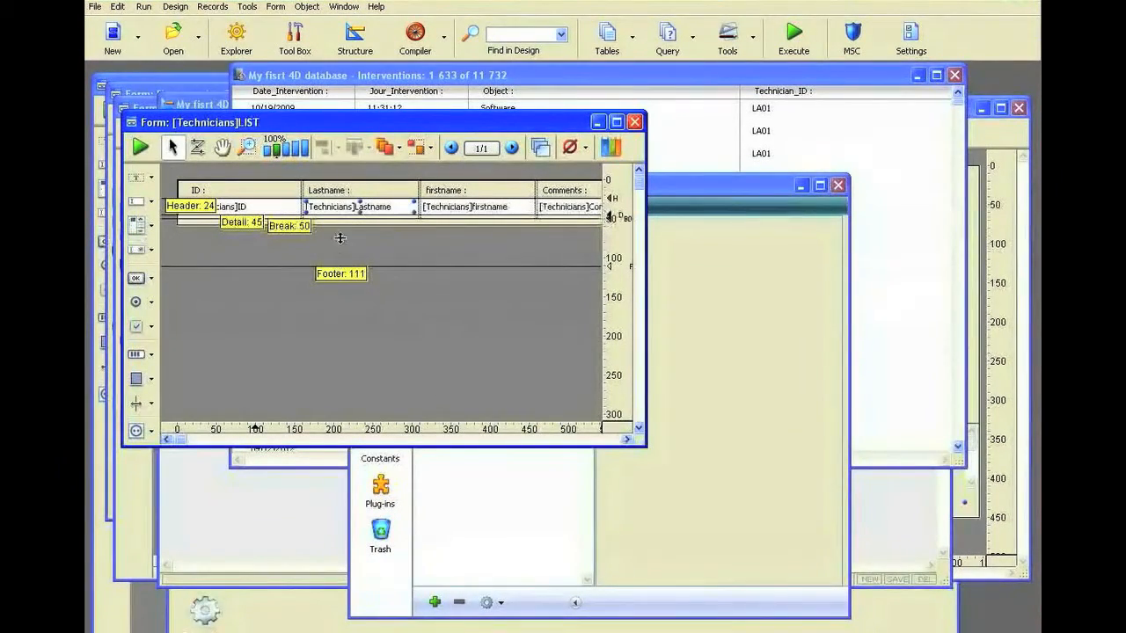
left_click_drag(342, 273, 342, 275)
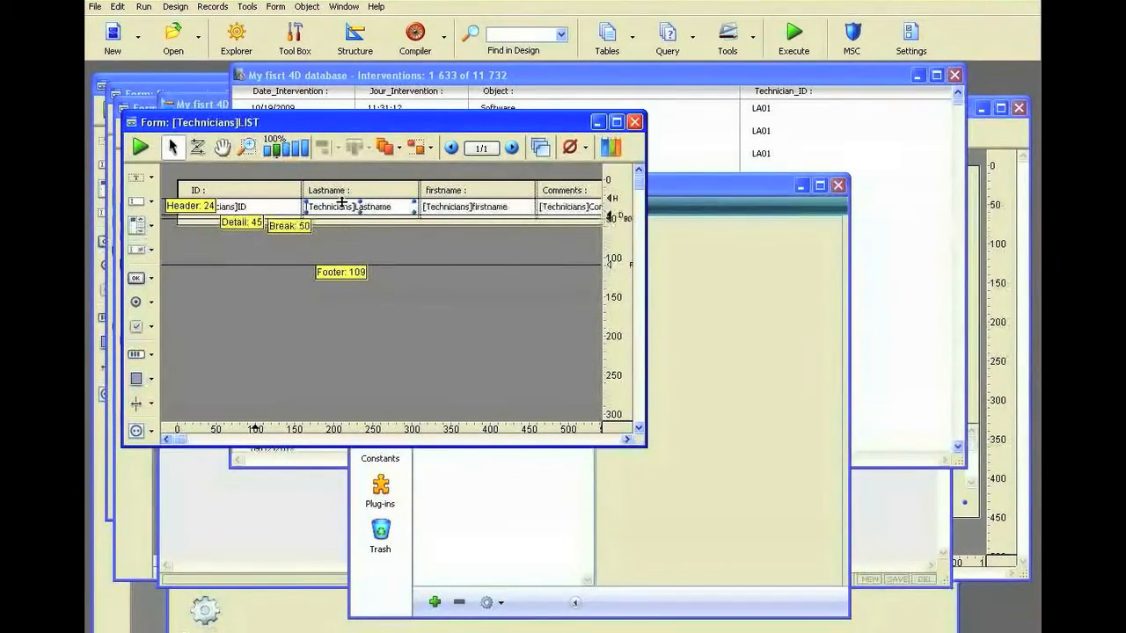
left_click_drag(342, 263, 342, 221)
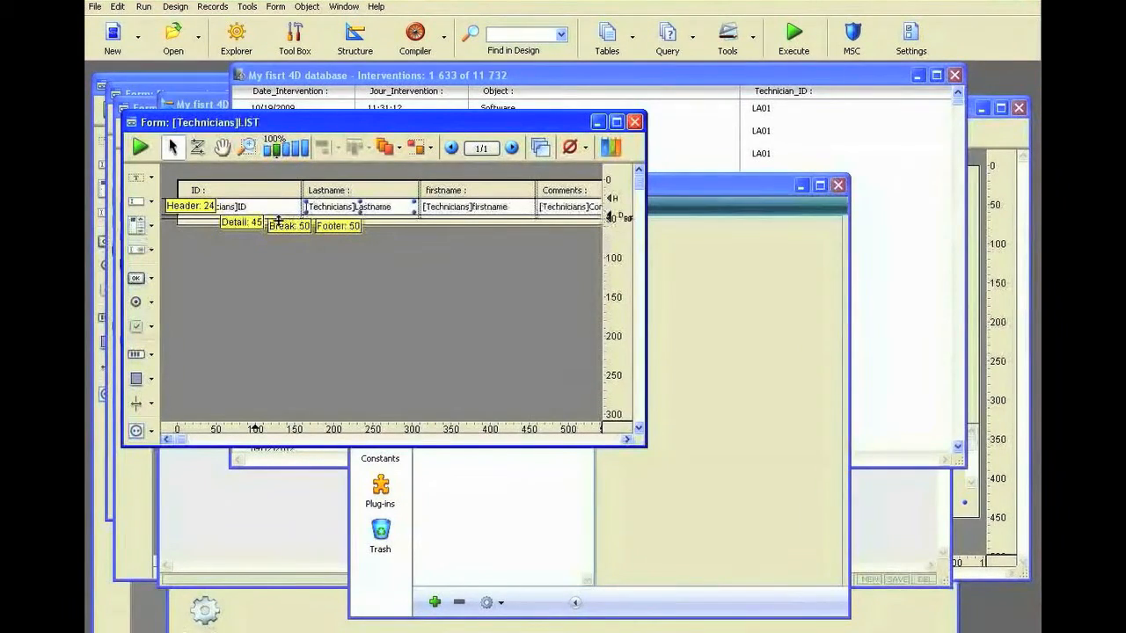
left_click(342, 289)
mouse_move(191, 205)
left_mouse_down()
mouse_move(193, 309)
mouse_move(192, 250)
left_mouse_up()
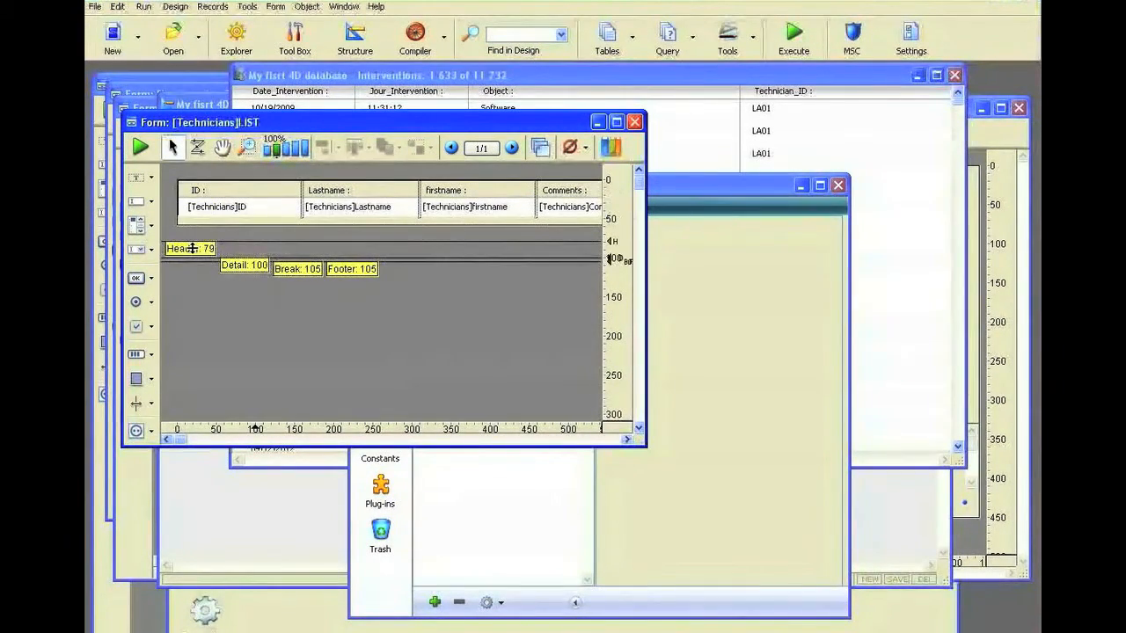
key("ctrl+z")
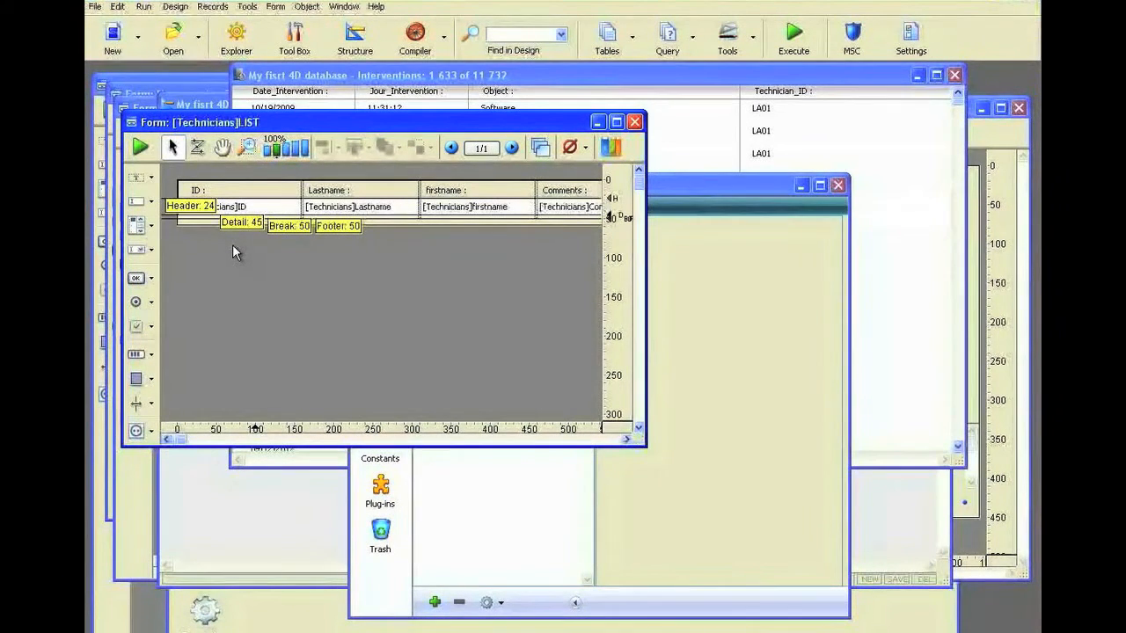
With all form objects selected, narrow the ID column by about 80 points and widen the Lastname column by about 75 points, and close the form
left_click(354, 212)
left_click(458, 207, "shift")
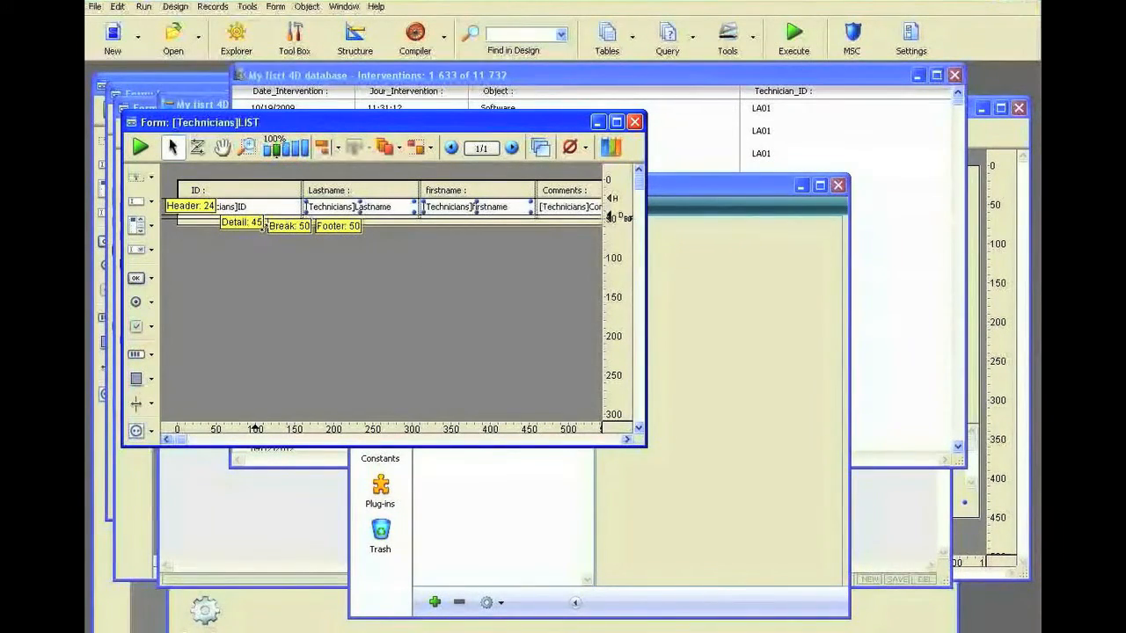
mouse_move(254, 222)
left_mouse_down()
mouse_move(252, 282)
mouse_move(261, 201)
mouse_move(261, 246)
mouse_move(257, 217)
left_mouse_up()
left_click_drag(639, 437, 871, 463)
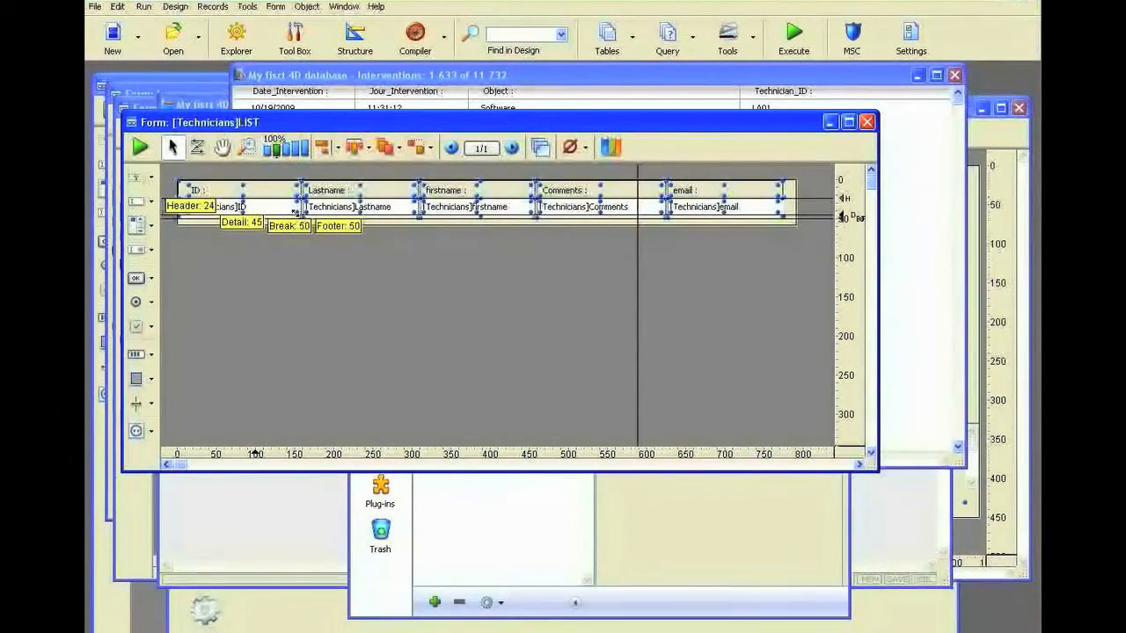
left_click_drag(295, 213, 230, 211)
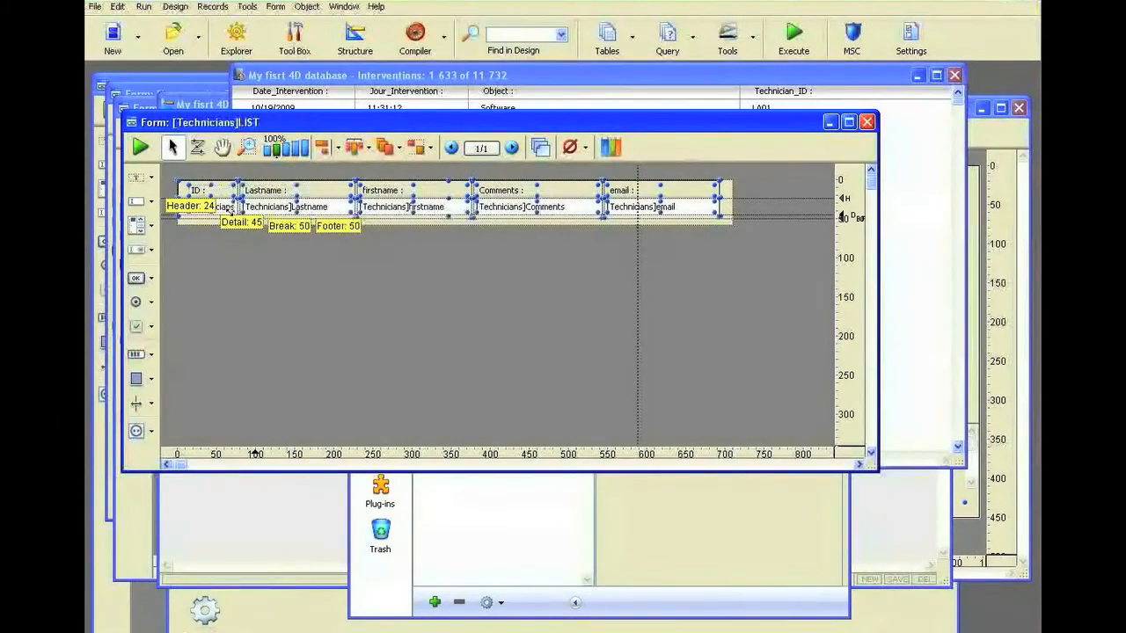
left_click_drag(353, 211, 410, 214)
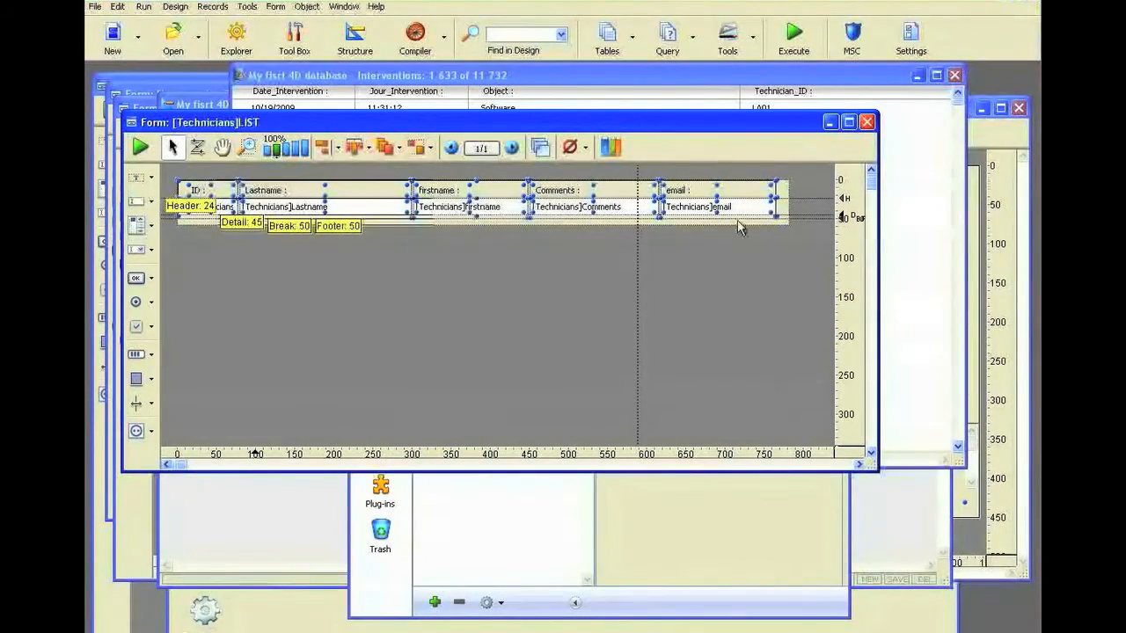
left_click(869, 123)
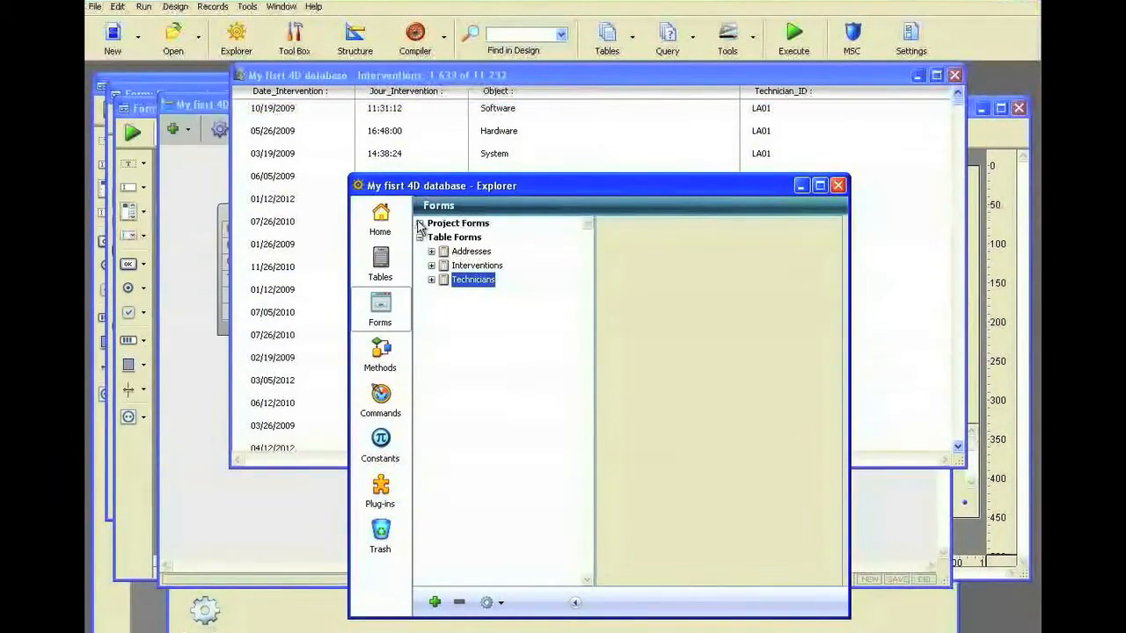
Open the Navigator project form at page 2 and delete the Technicians text
left_click(419, 225)
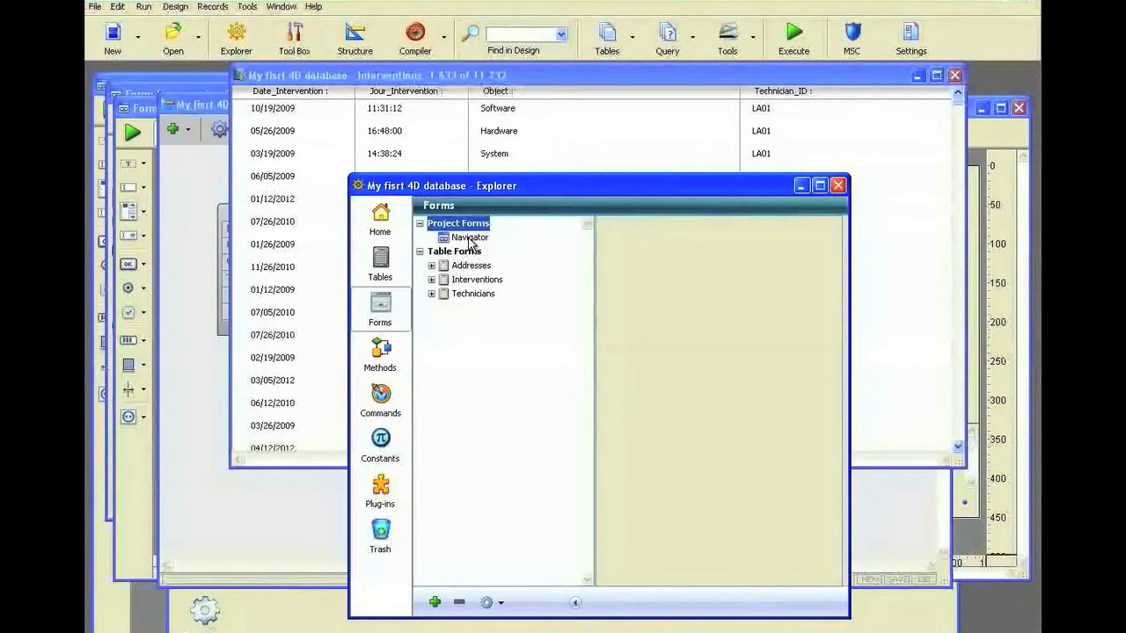
double_click(469, 238)
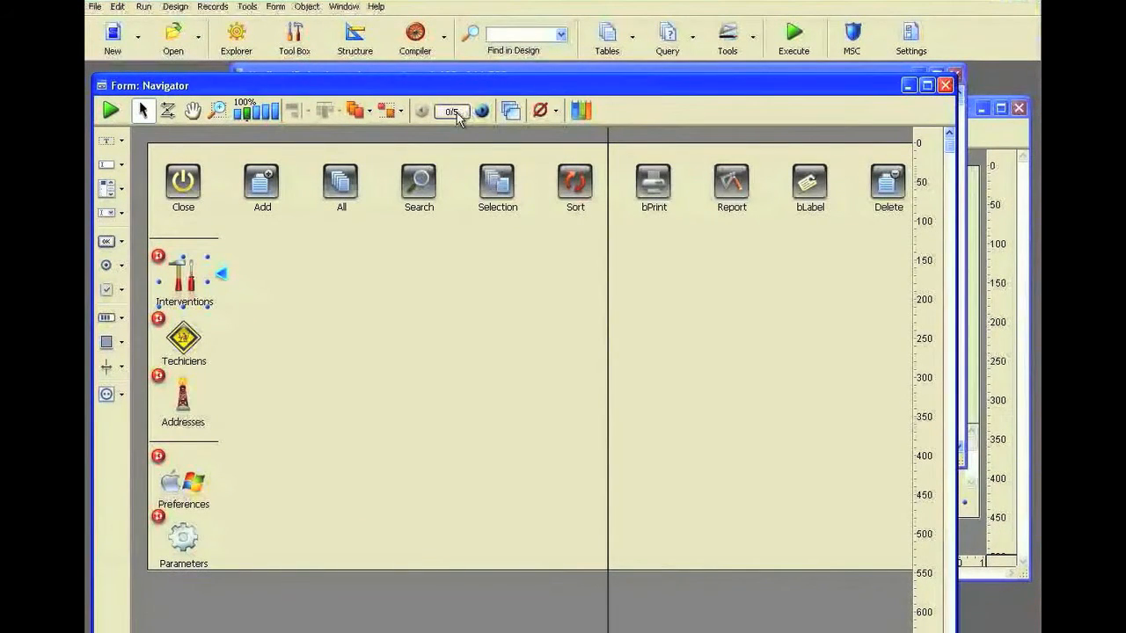
left_click(456, 112)
left_click(472, 144)
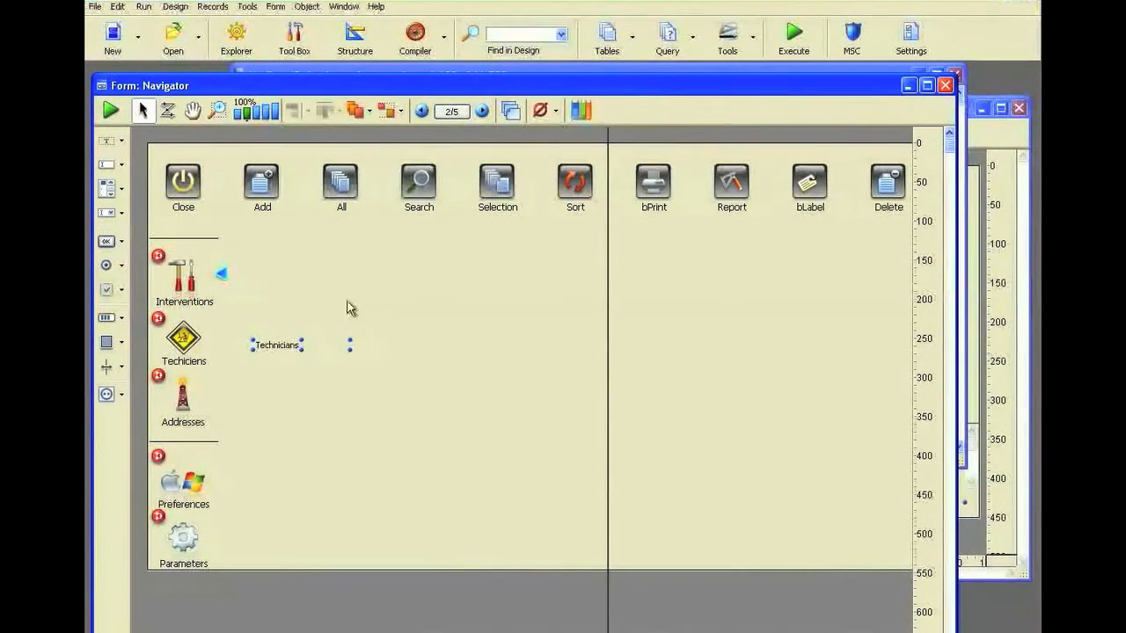
key("Delete")
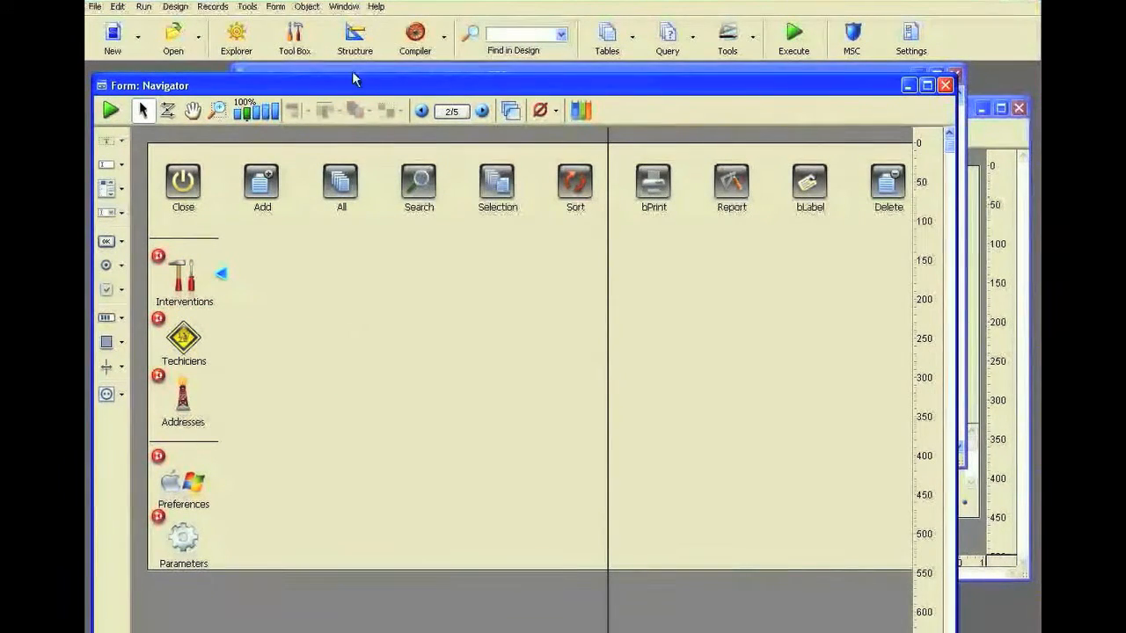
Place the Technicians LIST form as a subform on Navigator page 2, just below the button row, at left 122 and top 122
left_click(237, 40)
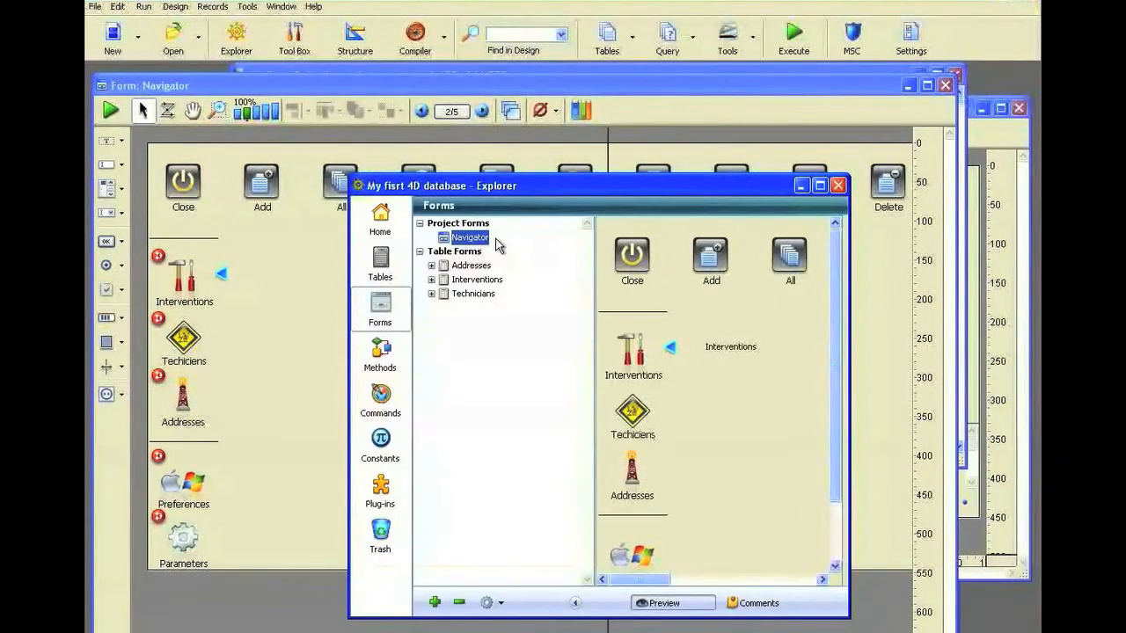
left_click(431, 294)
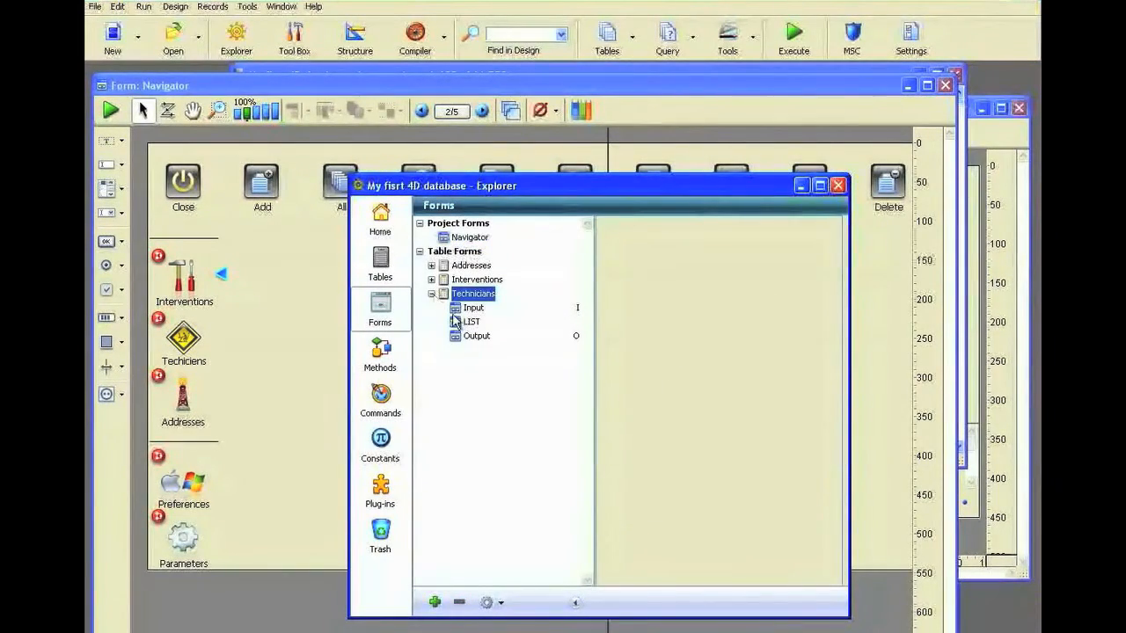
left_click_drag(455, 322, 252, 254)
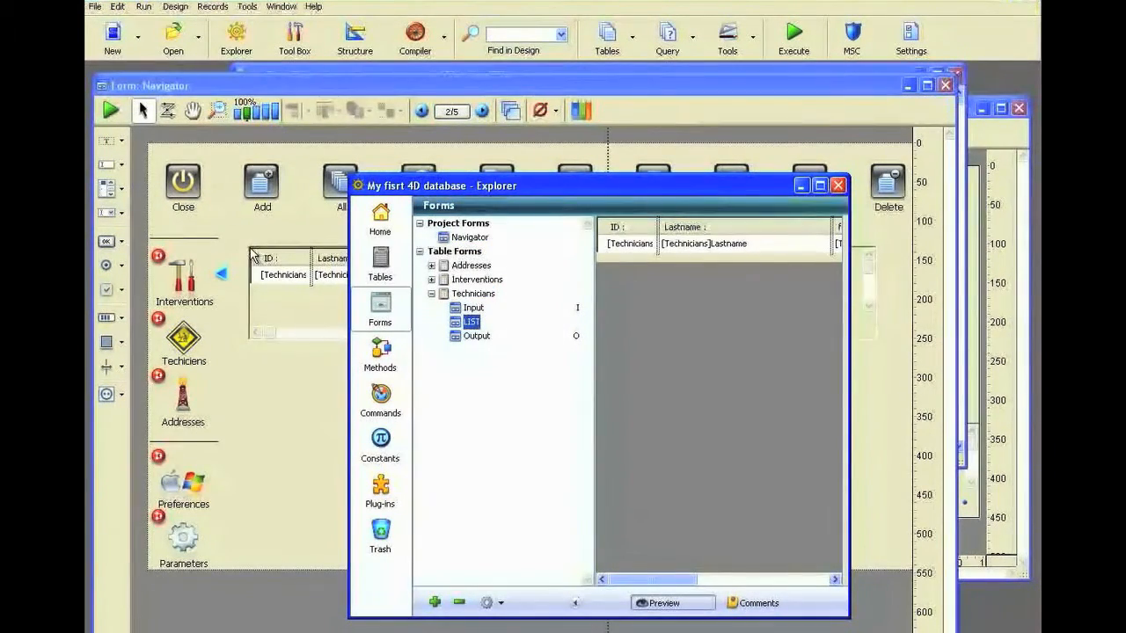
left_click(307, 384)
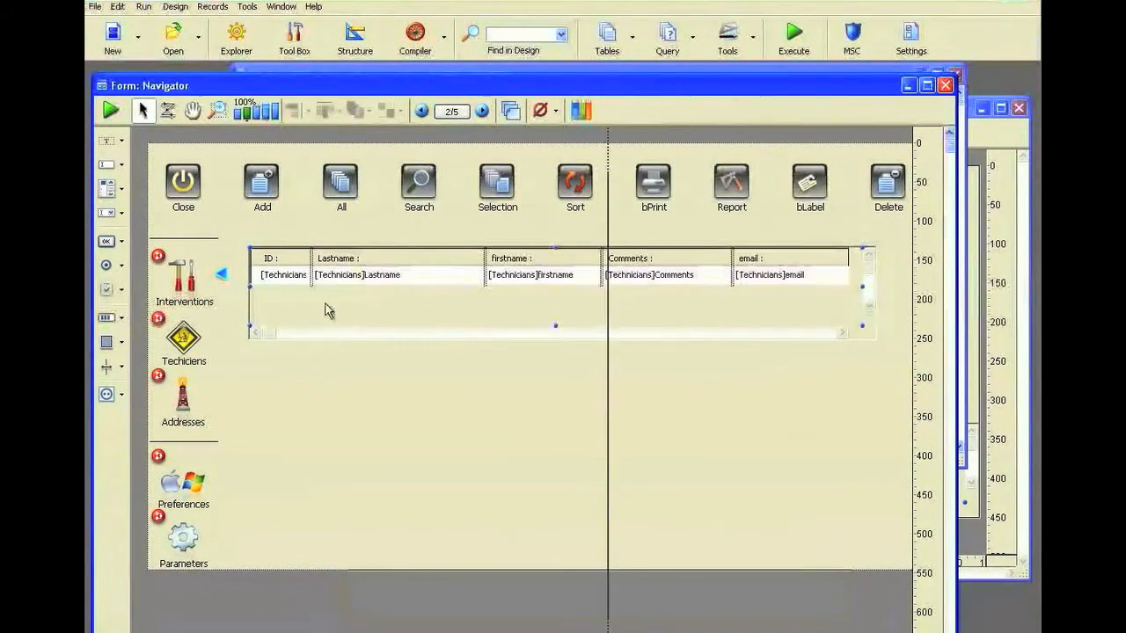
left_click_drag(322, 296, 313, 268)
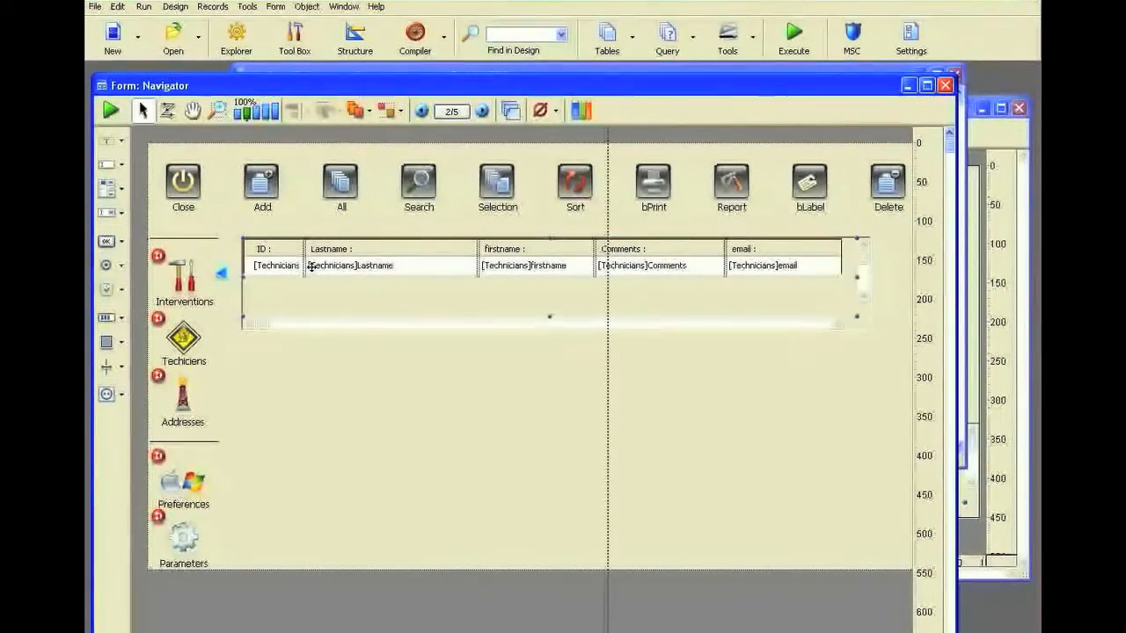
Enable Allow Deletion in the subform's properties and look over its entry, output, selection mode and double-click settings
double_click(805, 293)
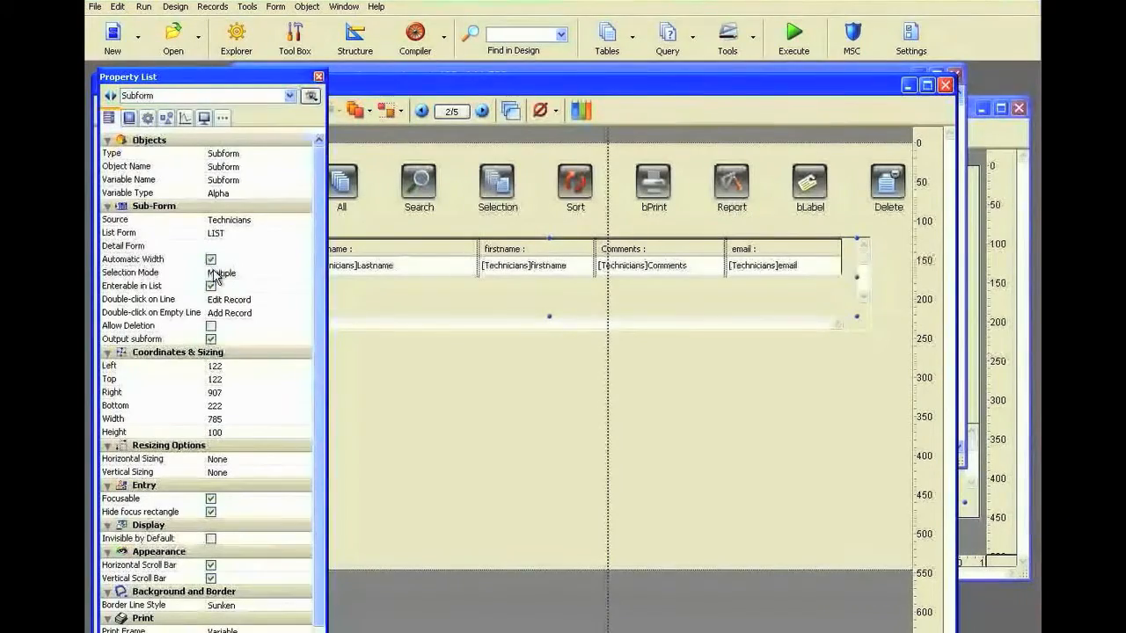
left_click(169, 289)
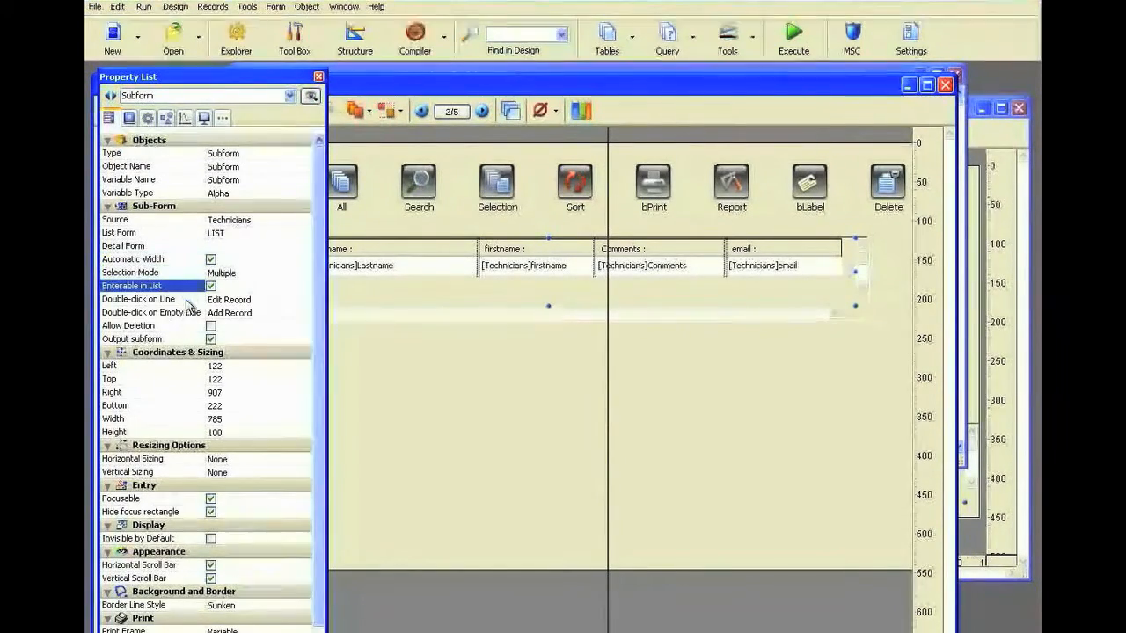
left_click(211, 327)
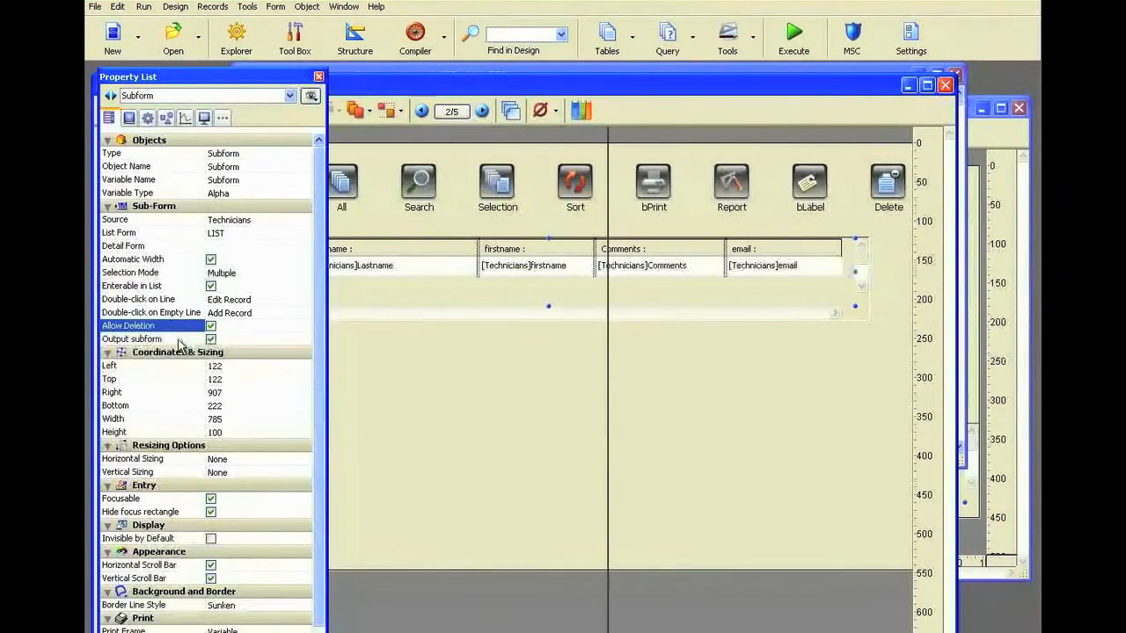
left_click(182, 341)
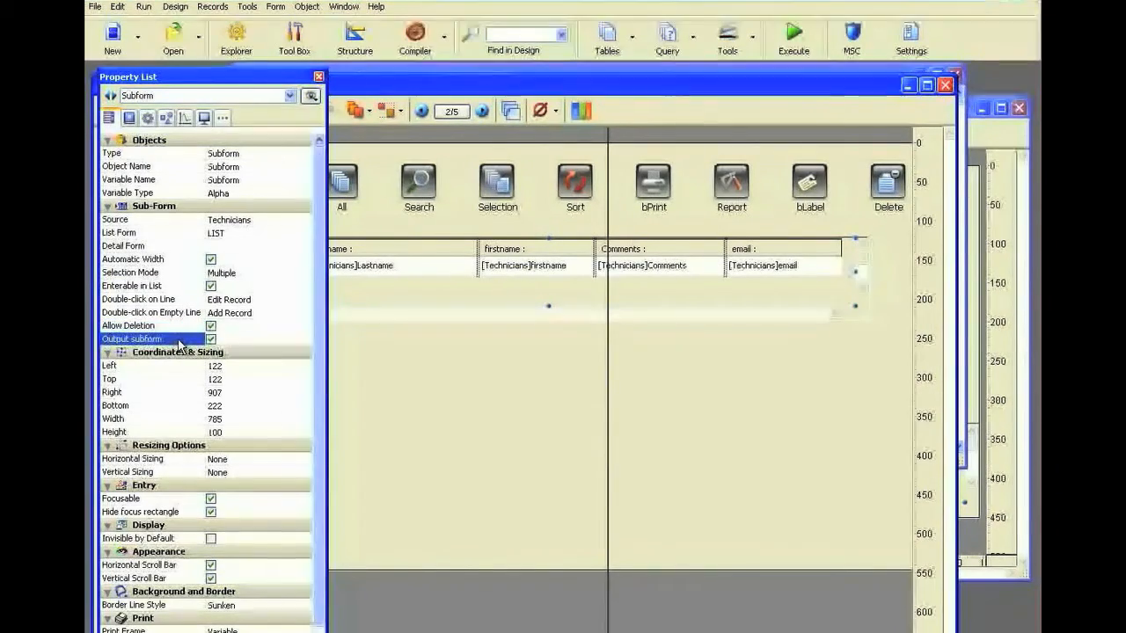
left_click(183, 275)
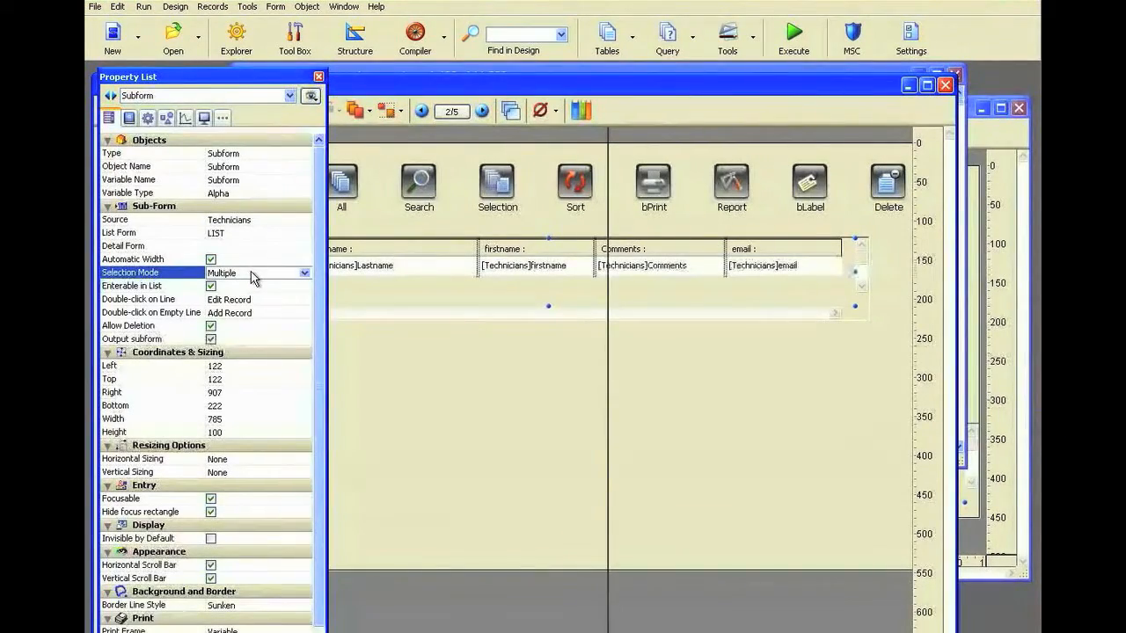
left_click(204, 300)
left_click(318, 78)
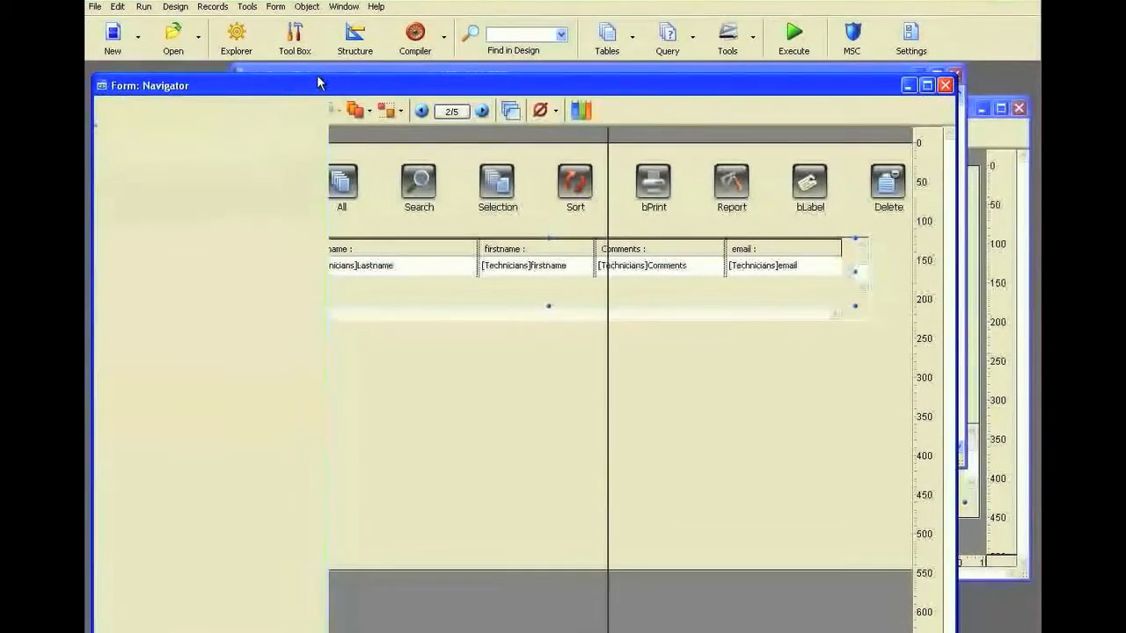
Stretch the Technicians subform down to just above the form's lower edge and test-run the Navigator form
left_click_drag(548, 307, 548, 562)
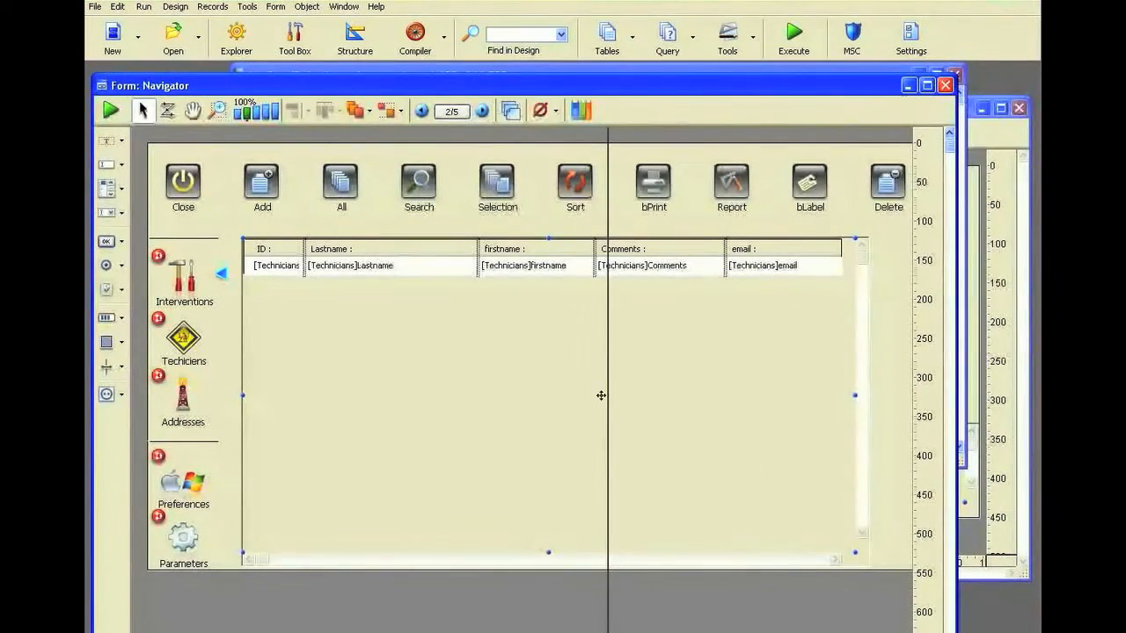
left_click(110, 110)
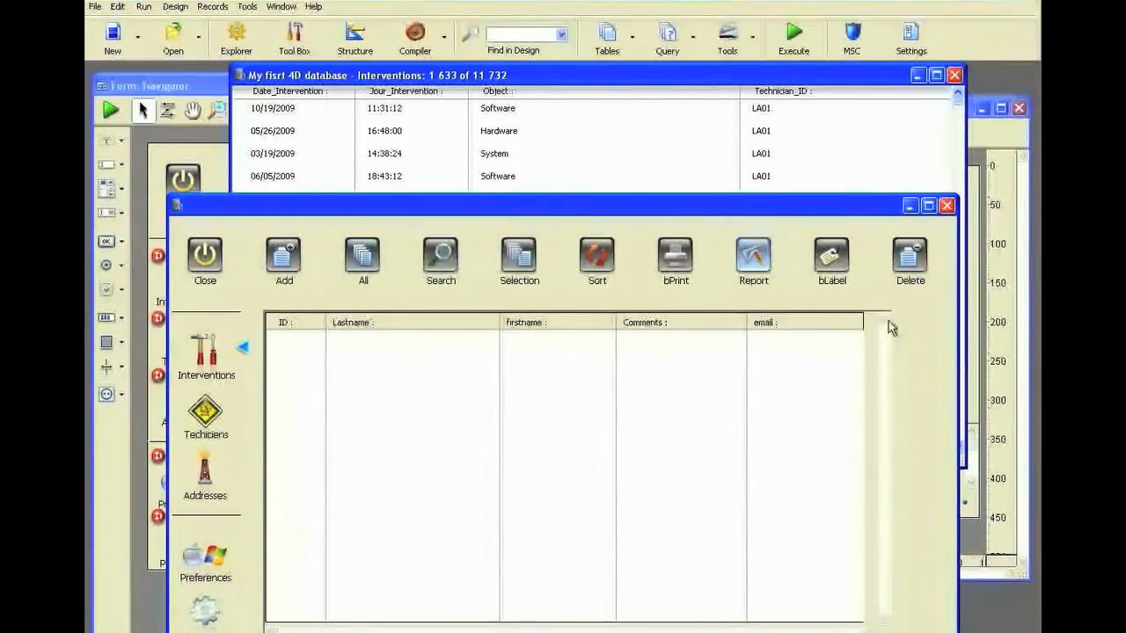
left_click(946, 205)
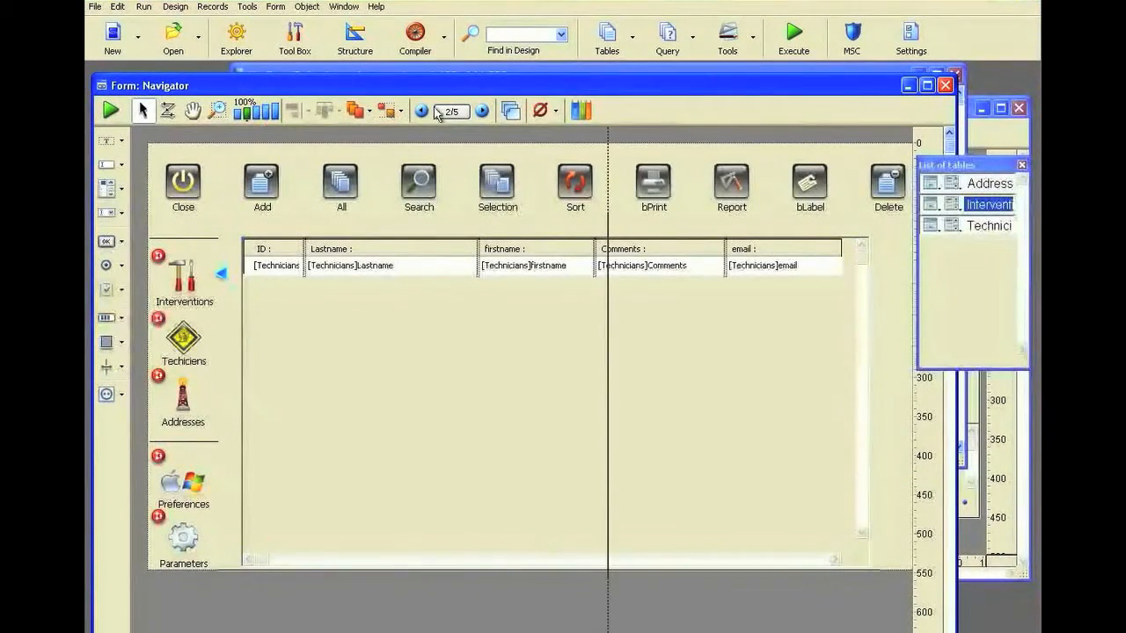
On page 0 of the Navigator form, give the All button the object method ALL RECORDS([Technicians])
left_click(422, 112)
left_click(422, 112)
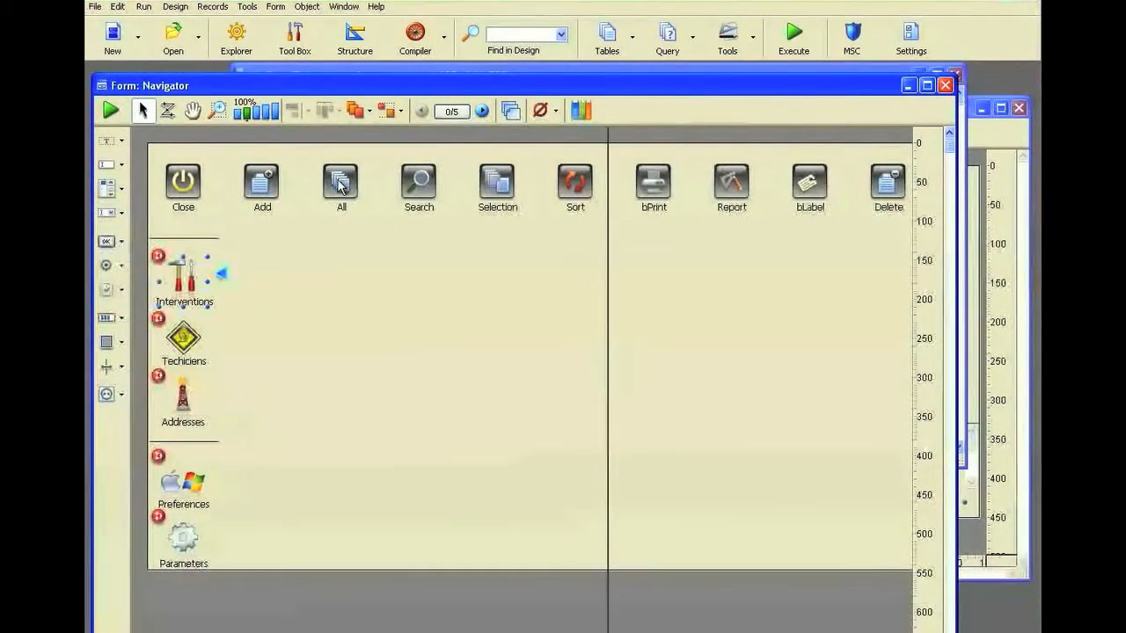
left_click(340, 185, "alt")
type("all reco")
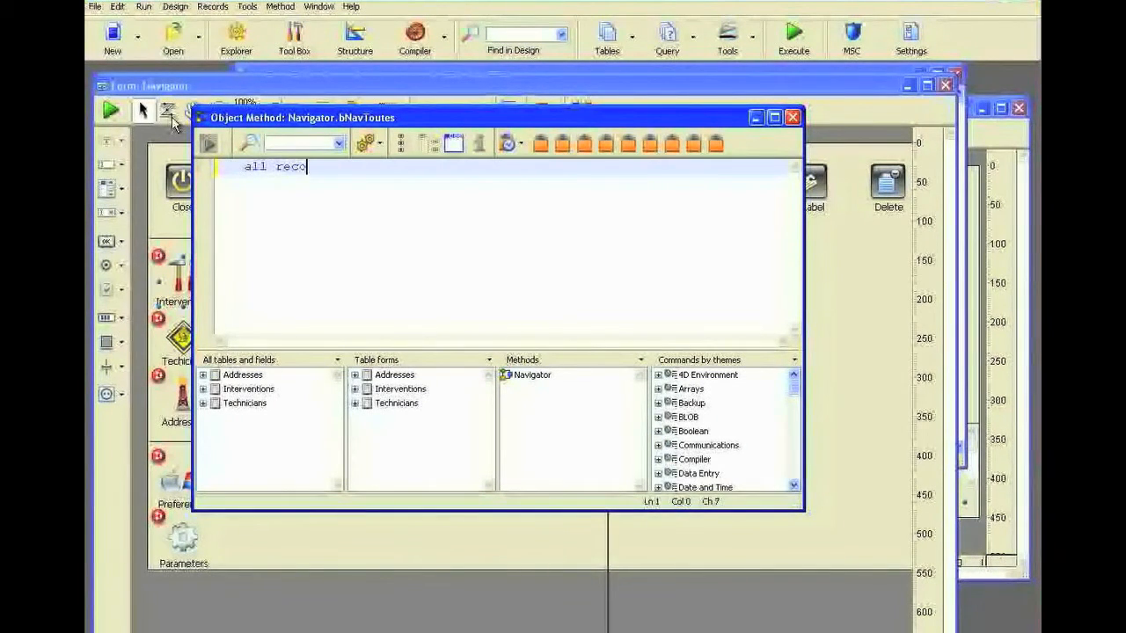
type("(tec")
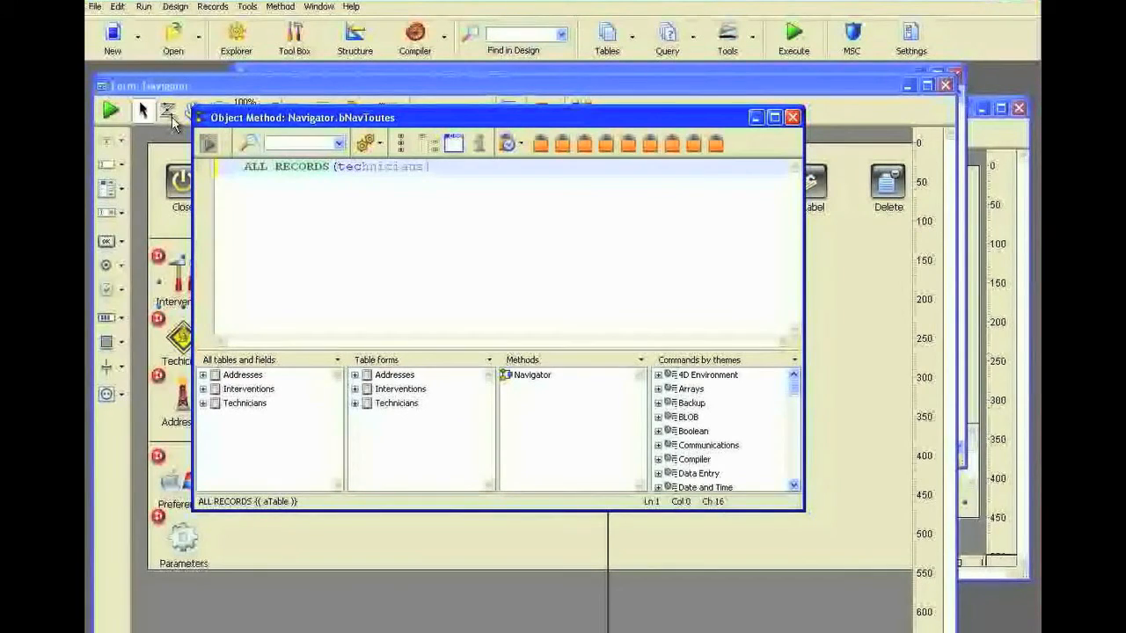
key("Tab")
type(")")
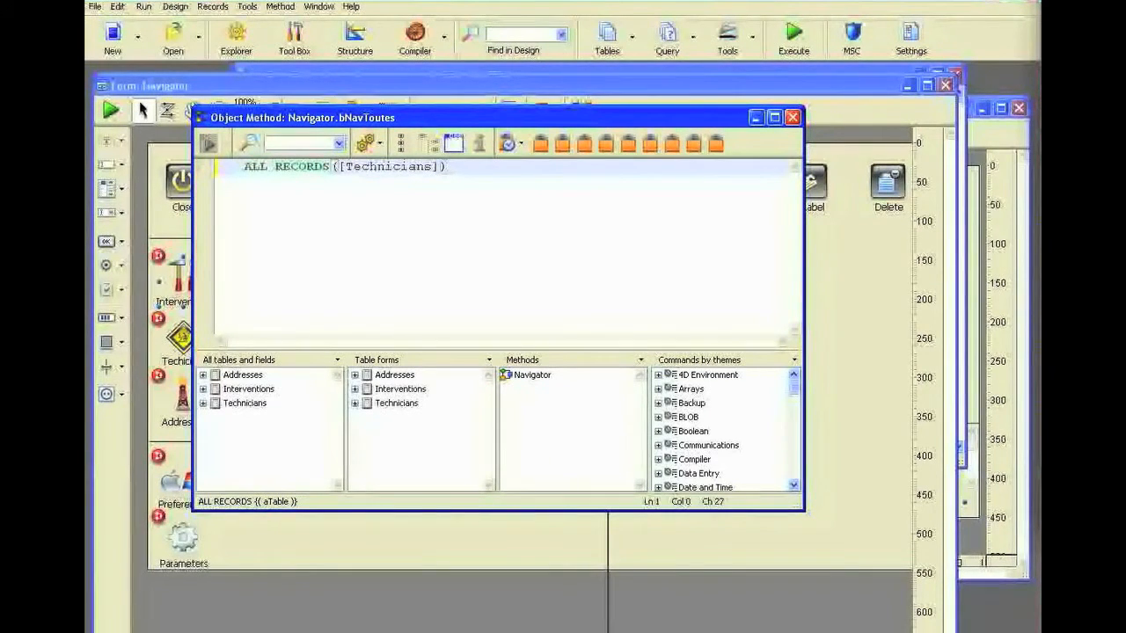
left_click(795, 120)
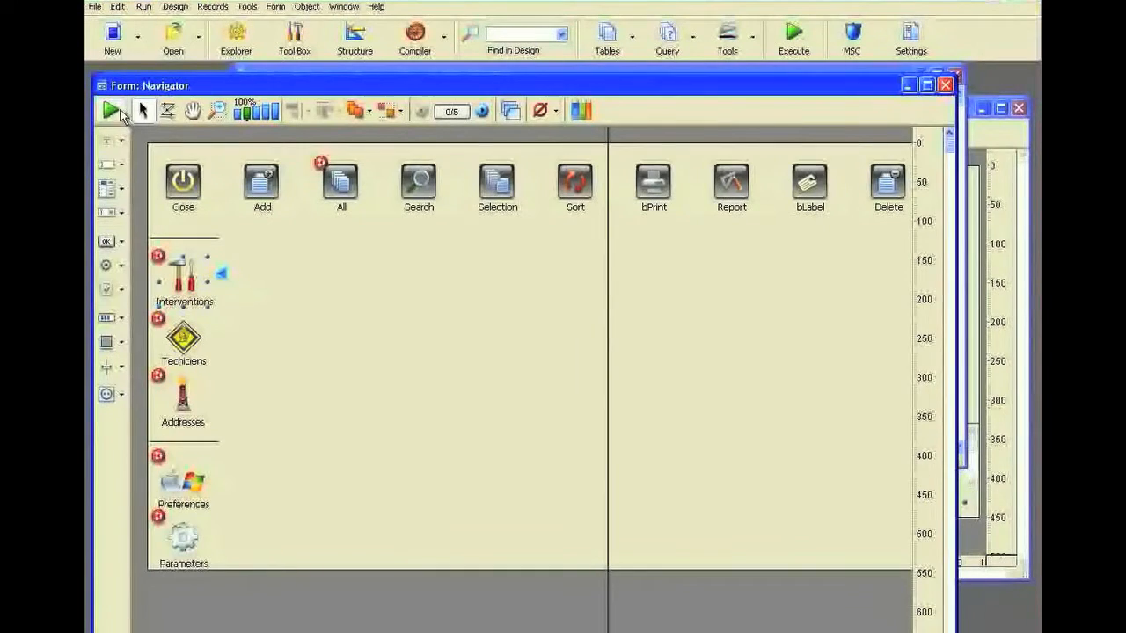
Test-run the Navigator form, check all records on the Technicians page, and return to the form editor
left_click(110, 109)
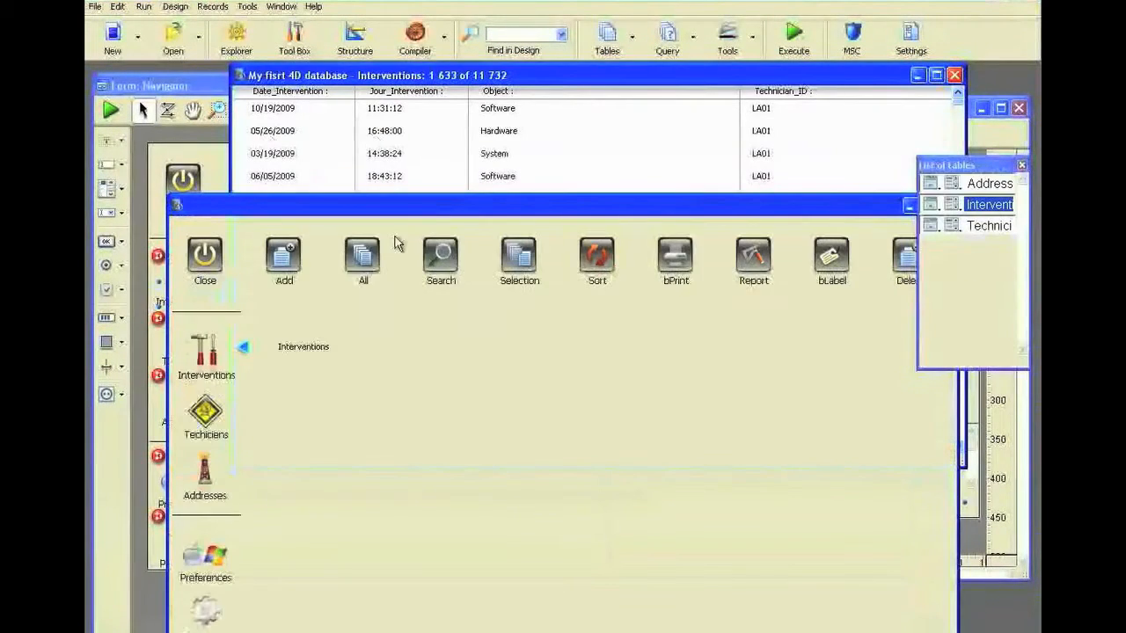
left_click(207, 411)
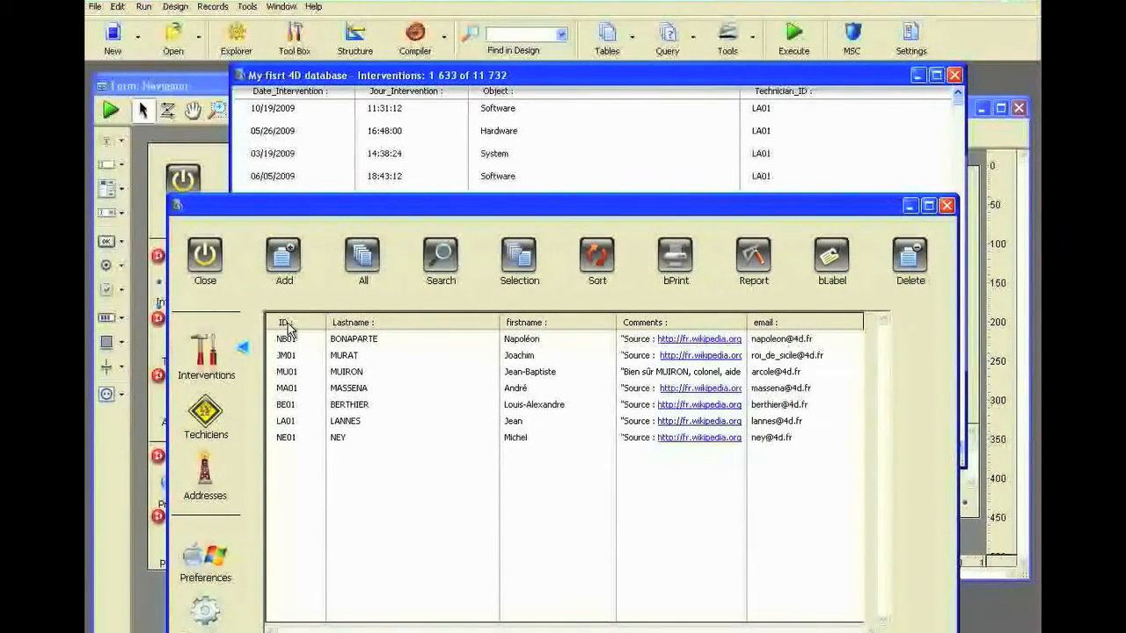
left_click(205, 257)
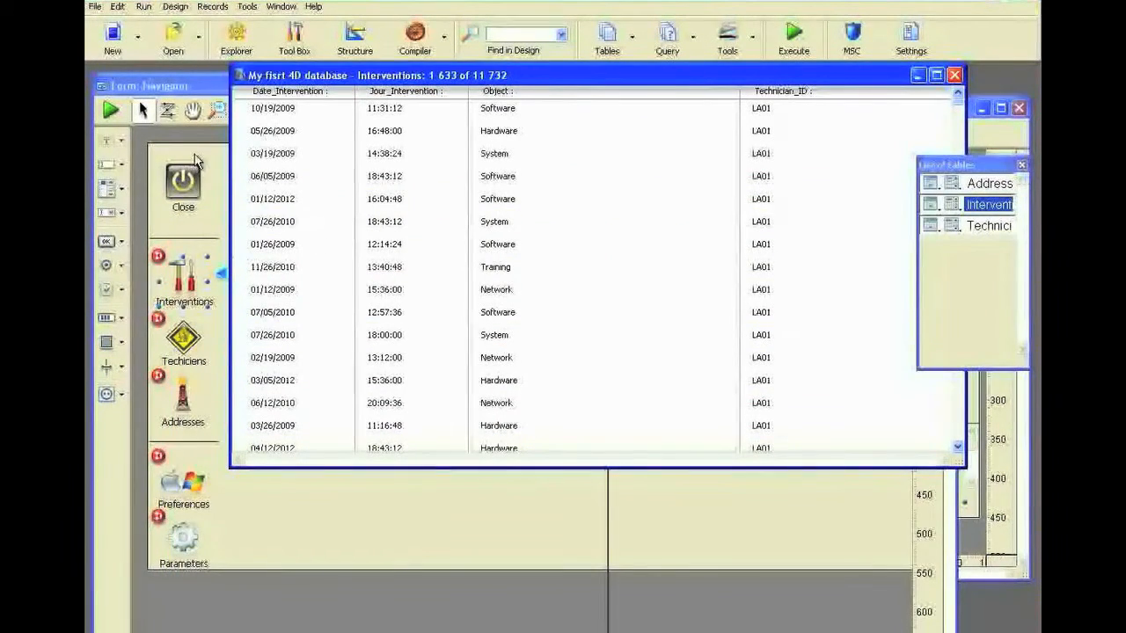
left_click(208, 228)
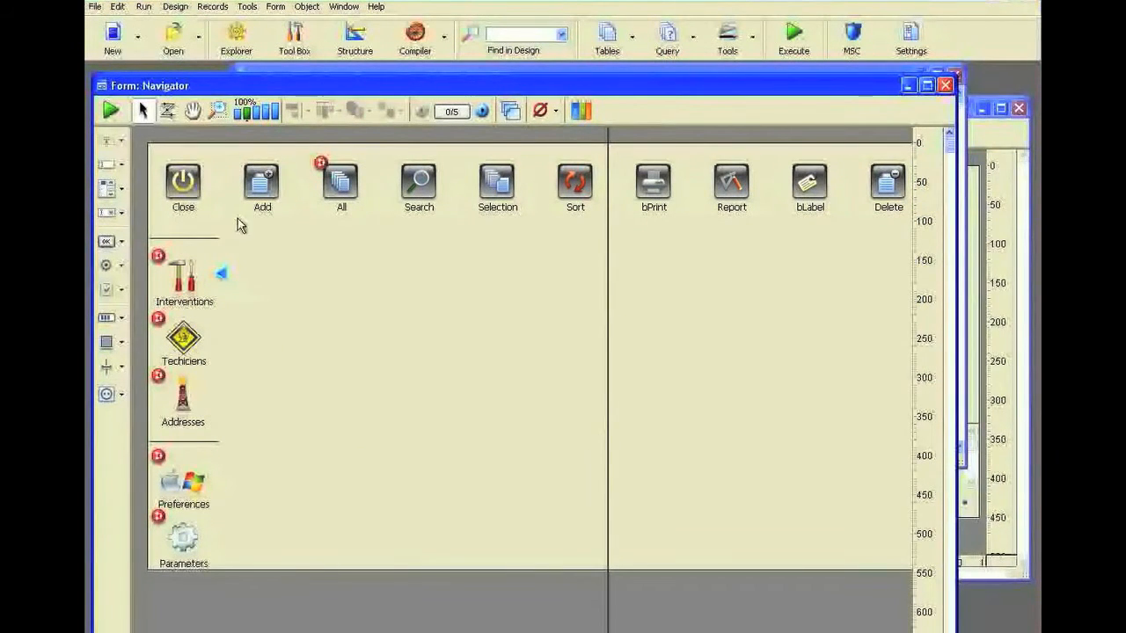
Inspect the relation from Interventions Technician_ID to Technicians ID in the database structure
left_click(354, 40)
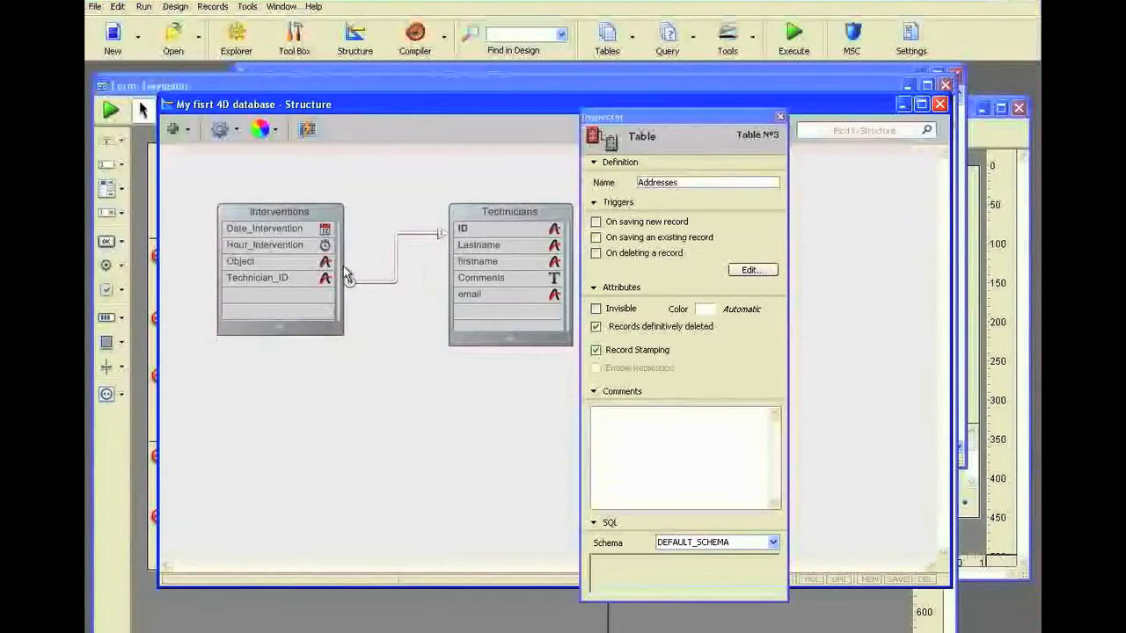
left_click(422, 234)
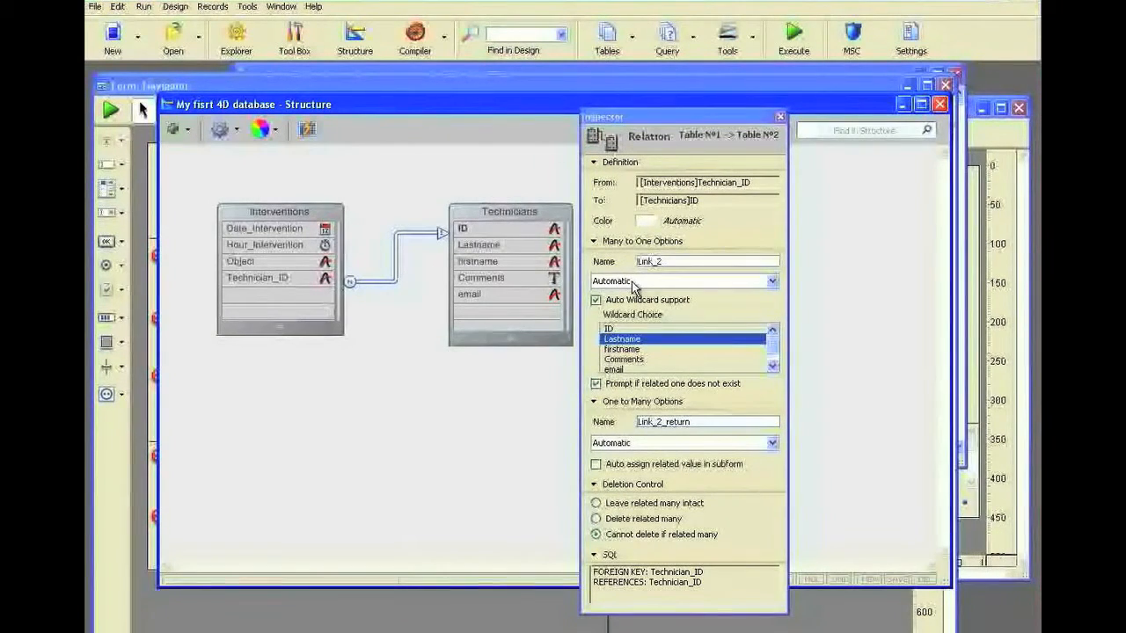
Start a new list form for the Interventions table with the Form Wizard and name it LIST
left_click(235, 37)
left_click(428, 281)
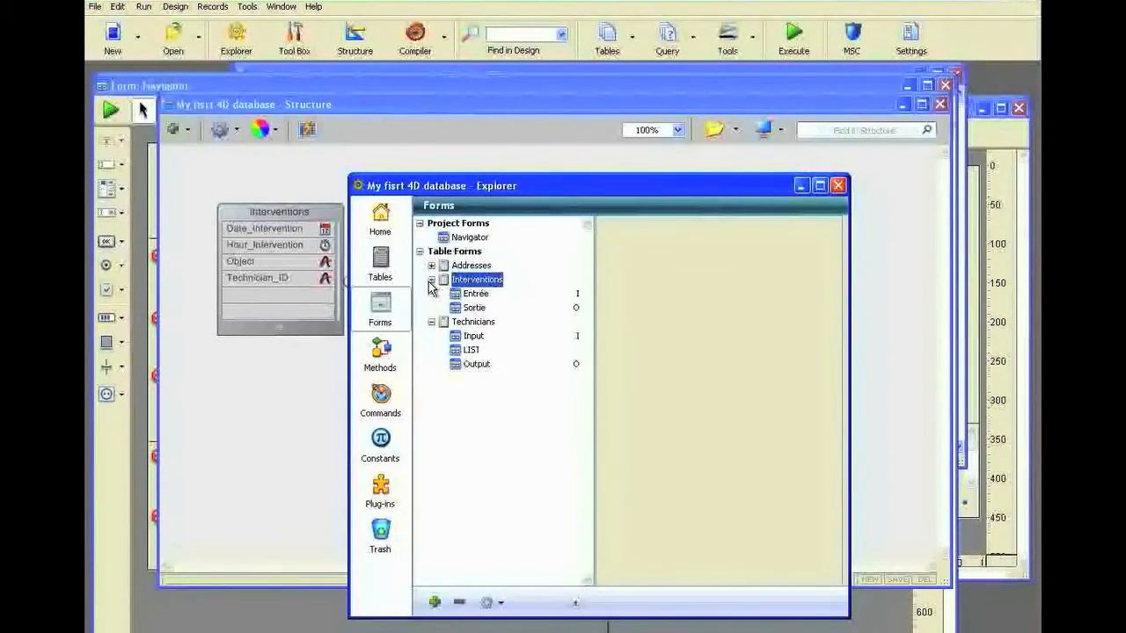
left_click(430, 280)
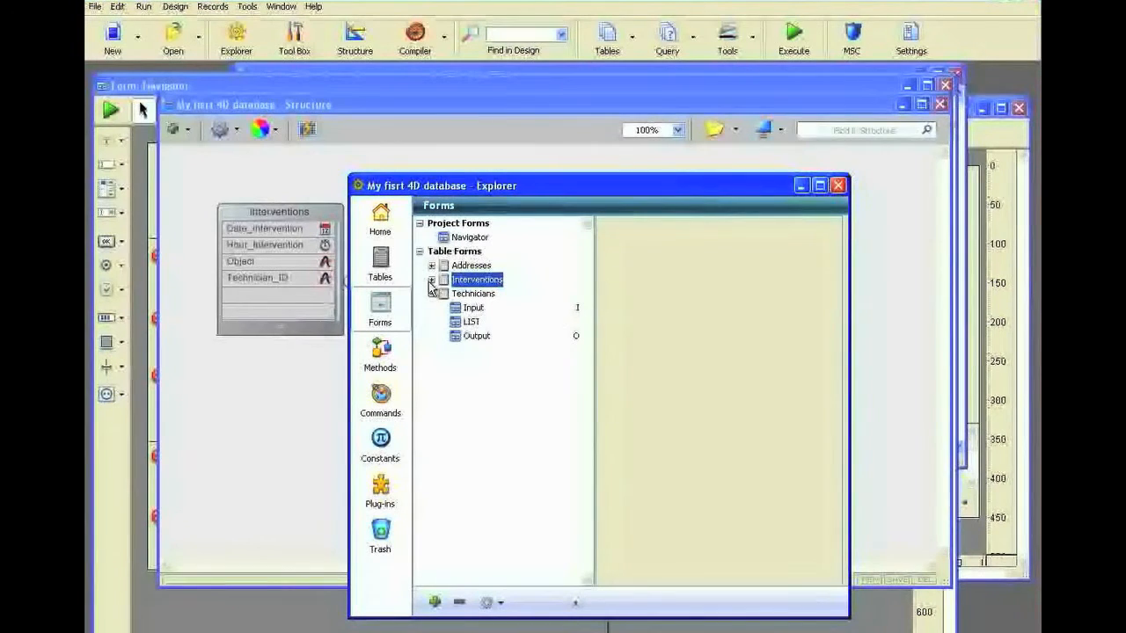
left_click(490, 602)
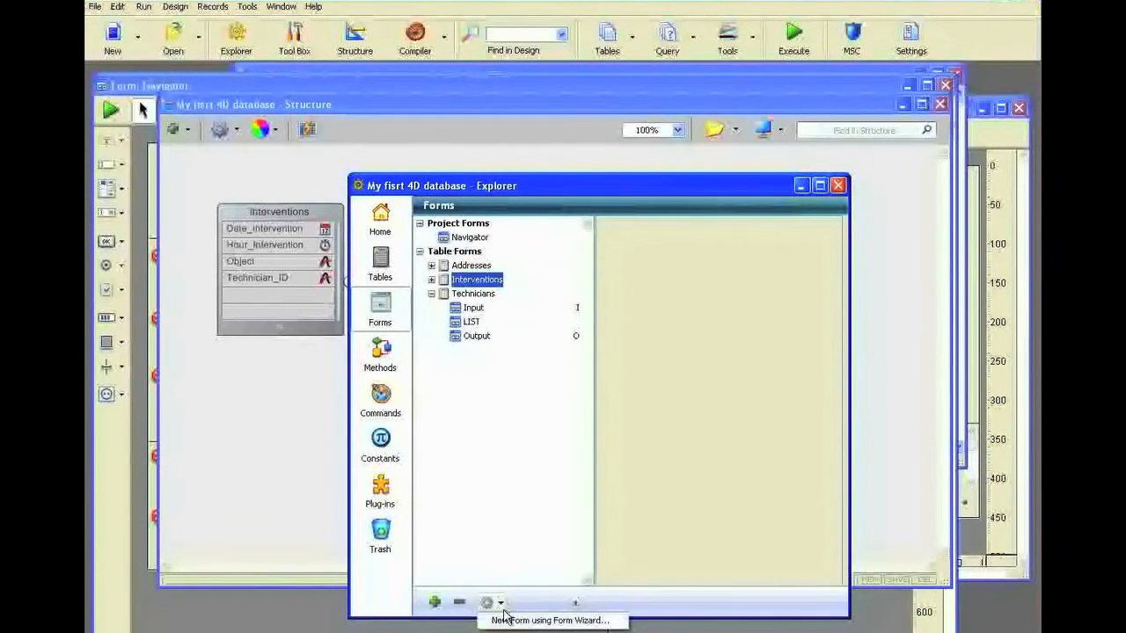
left_click(508, 621)
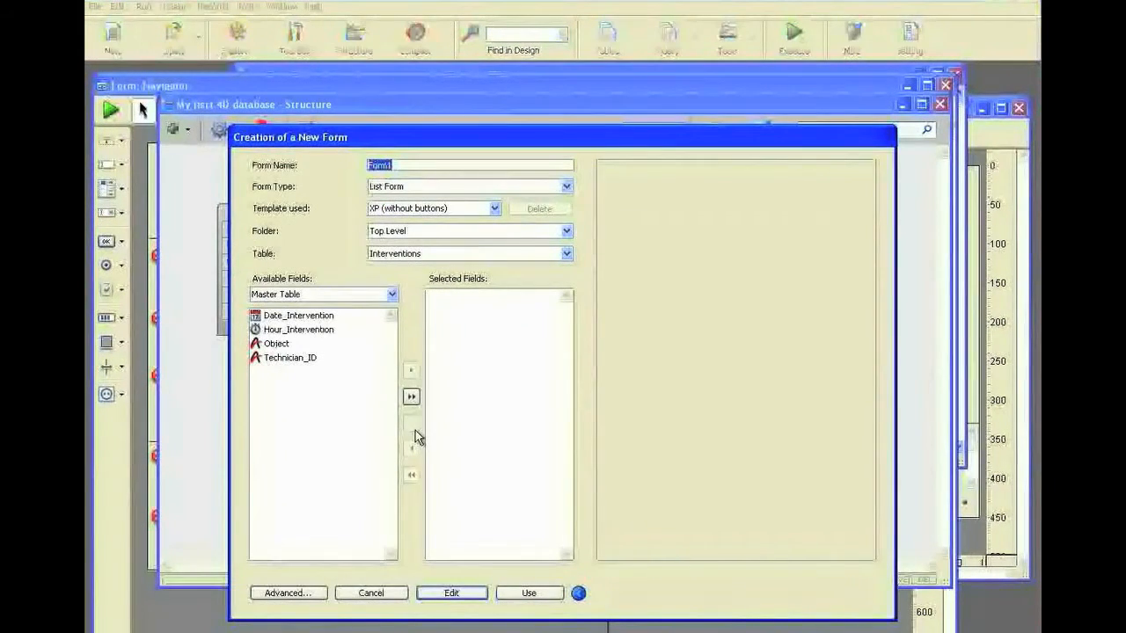
type("LIST")
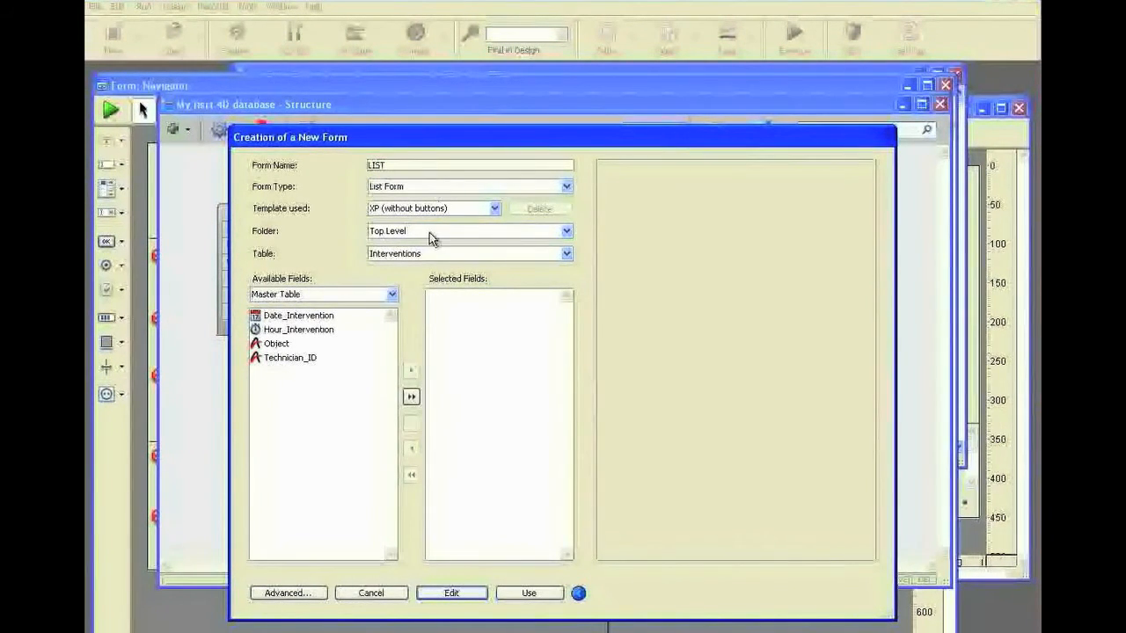
Add all Interventions fields to the form, plus Lastname and firstname from the related Technicians table
left_click(392, 297)
left_click(370, 313)
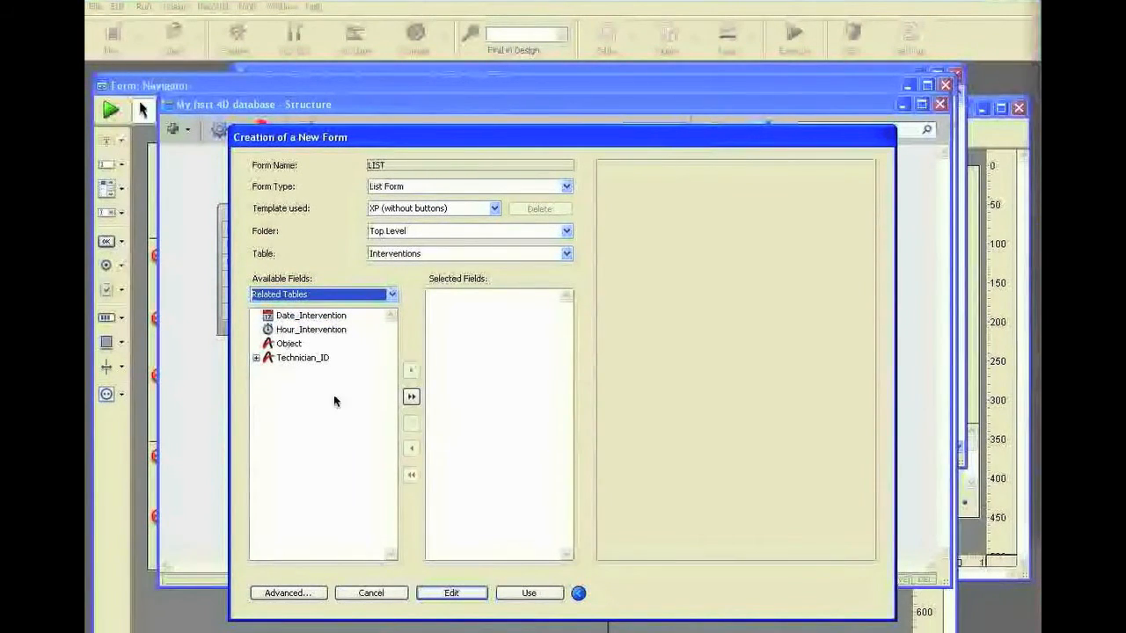
left_click(413, 398)
left_click(256, 358)
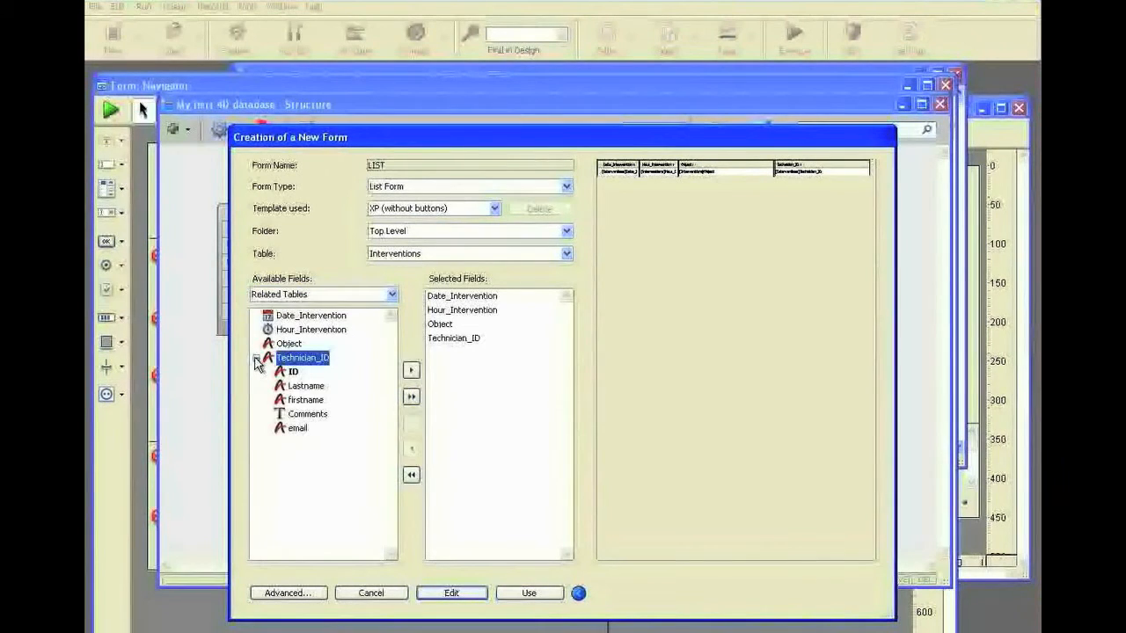
double_click(299, 386)
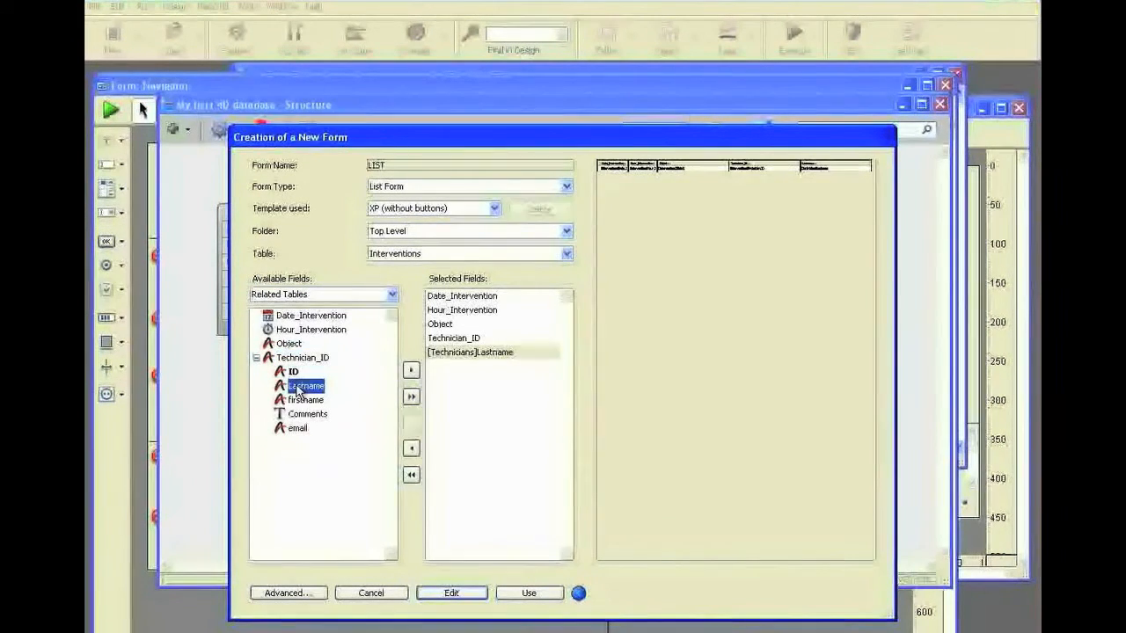
double_click(301, 401)
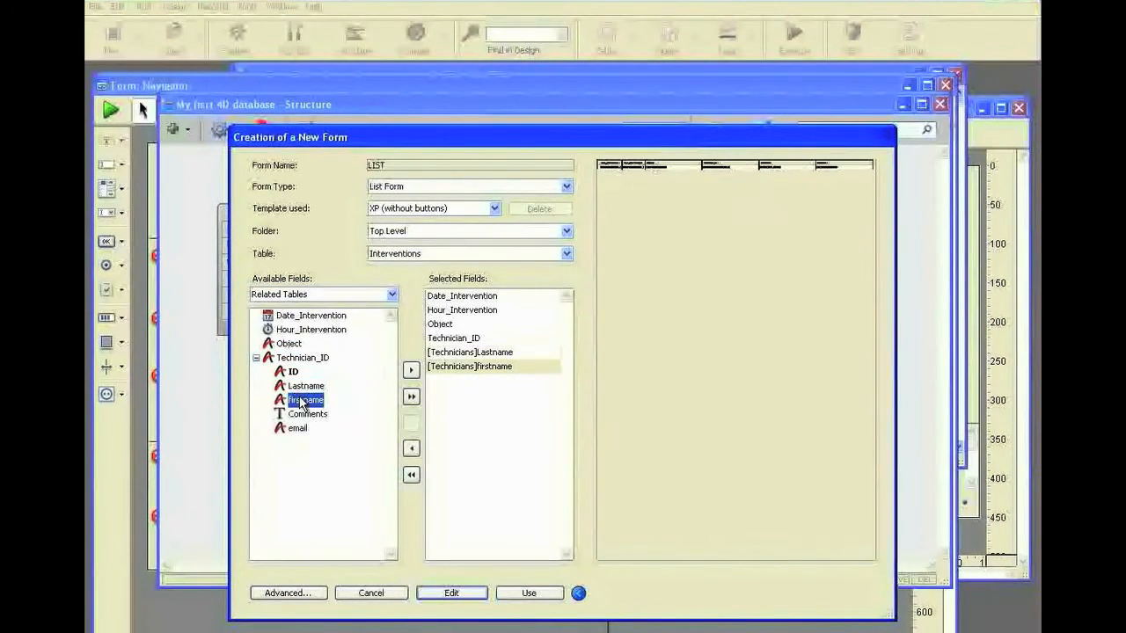
Turn on the target width in the advanced options of the Interventions LIST form and enter its size in points
left_click(273, 595)
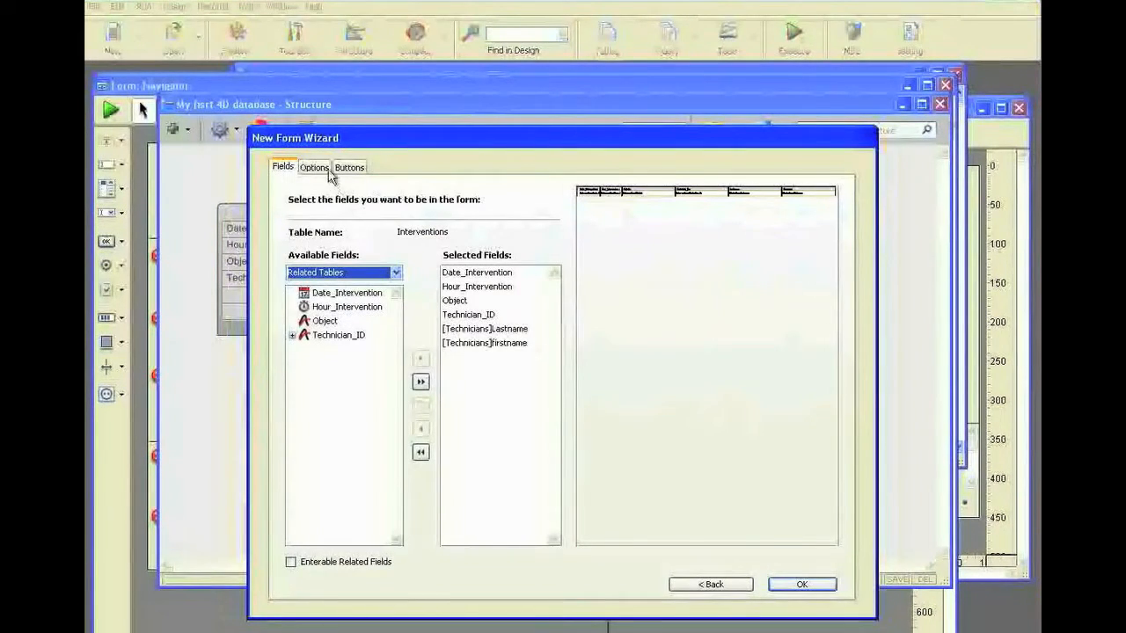
left_click(327, 170)
left_click(324, 253)
left_click(493, 253)
type("60")
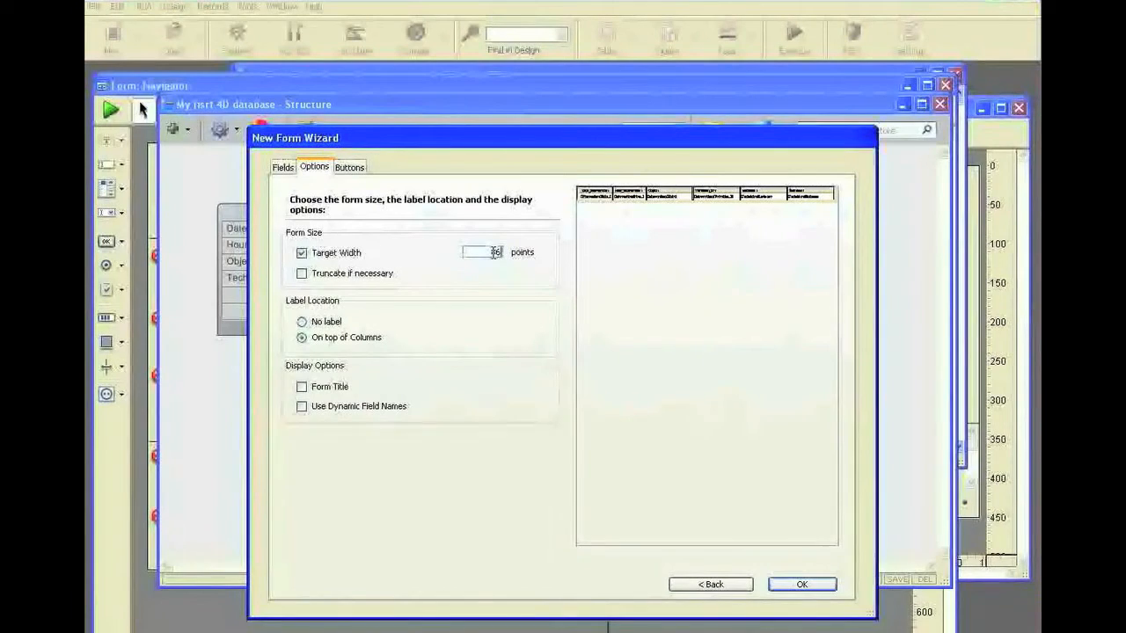
Create the Interventions LIST form from the wizard and close its form editor
left_click(815, 589)
left_click(633, 451)
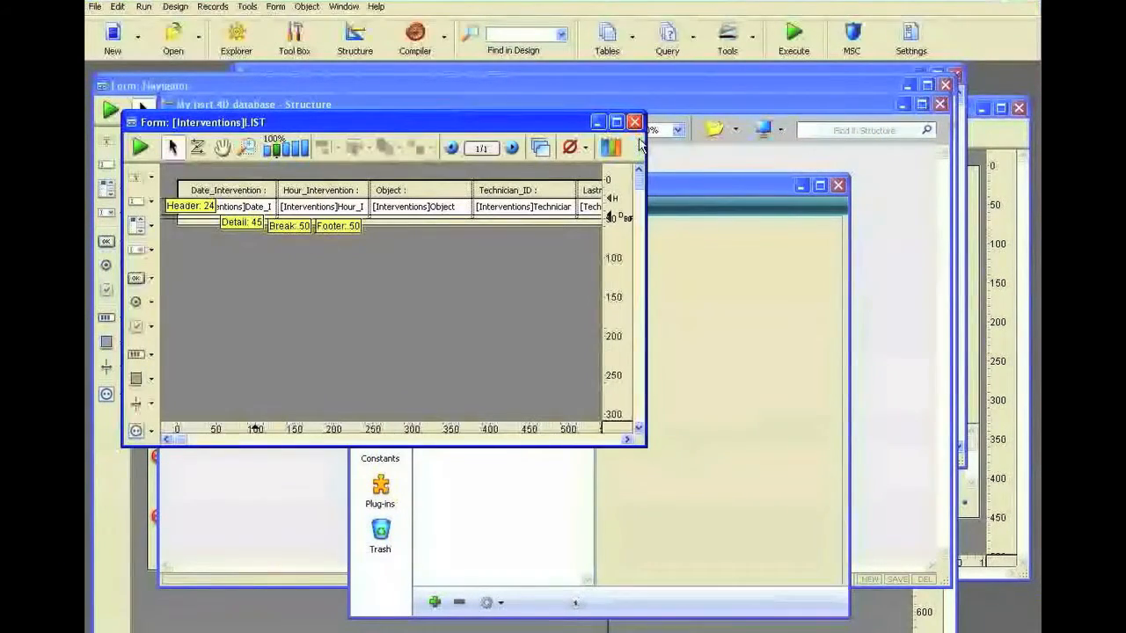
left_click(635, 122)
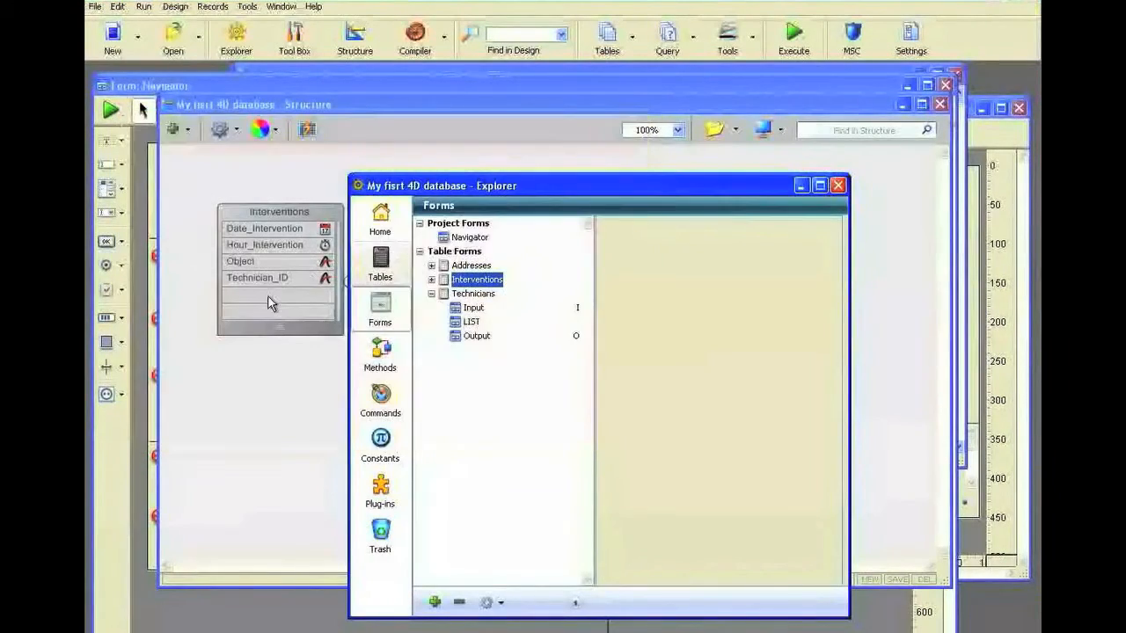
Insert the Interventions LIST form as a subform on page 1 of the Navigator form, using the Explorer
left_click(269, 301)
left_click(97, 240)
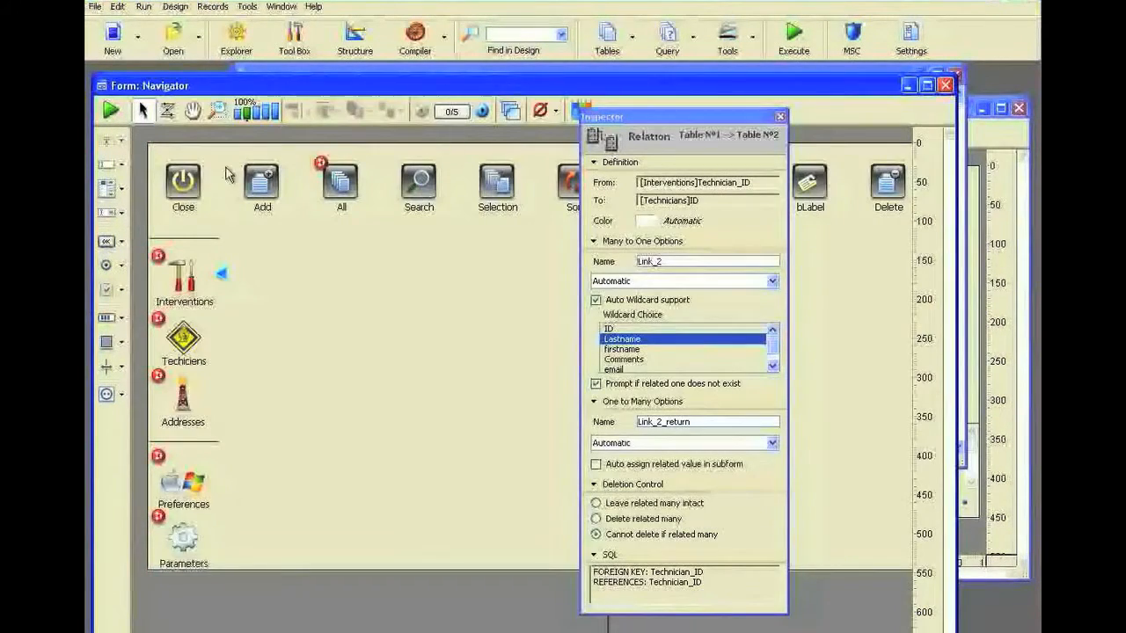
left_click(236, 37)
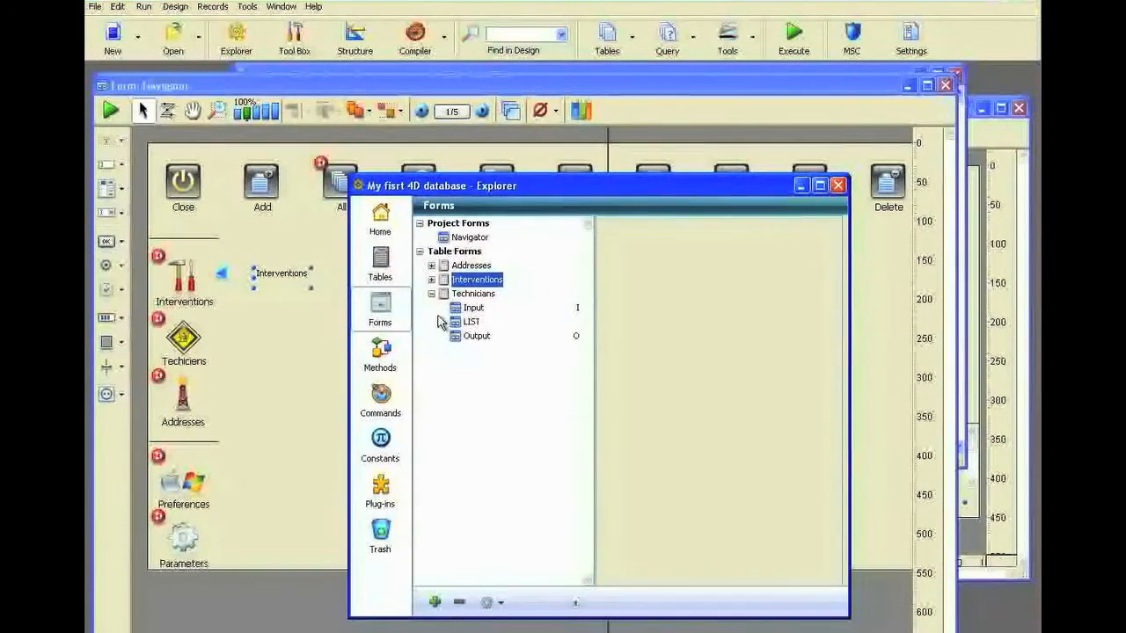
left_click(431, 279)
left_click(469, 310)
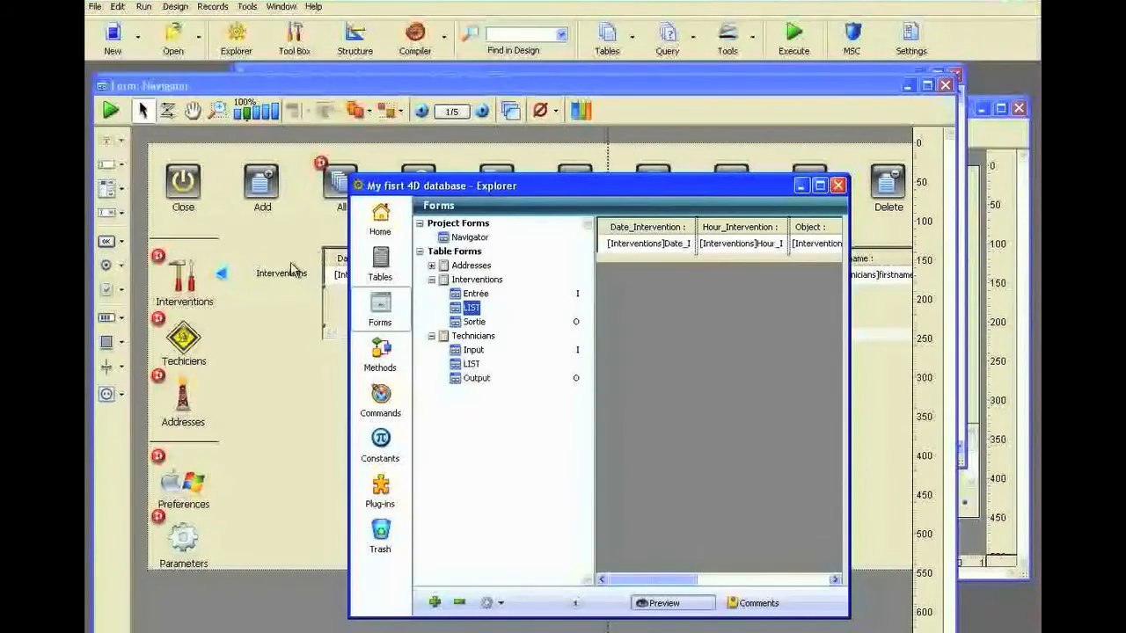
Delete the Interventions placeholder text, place the subform beside the navigation icons, and stretch it down near the form's lower edge
left_click(283, 273)
key("Delete")
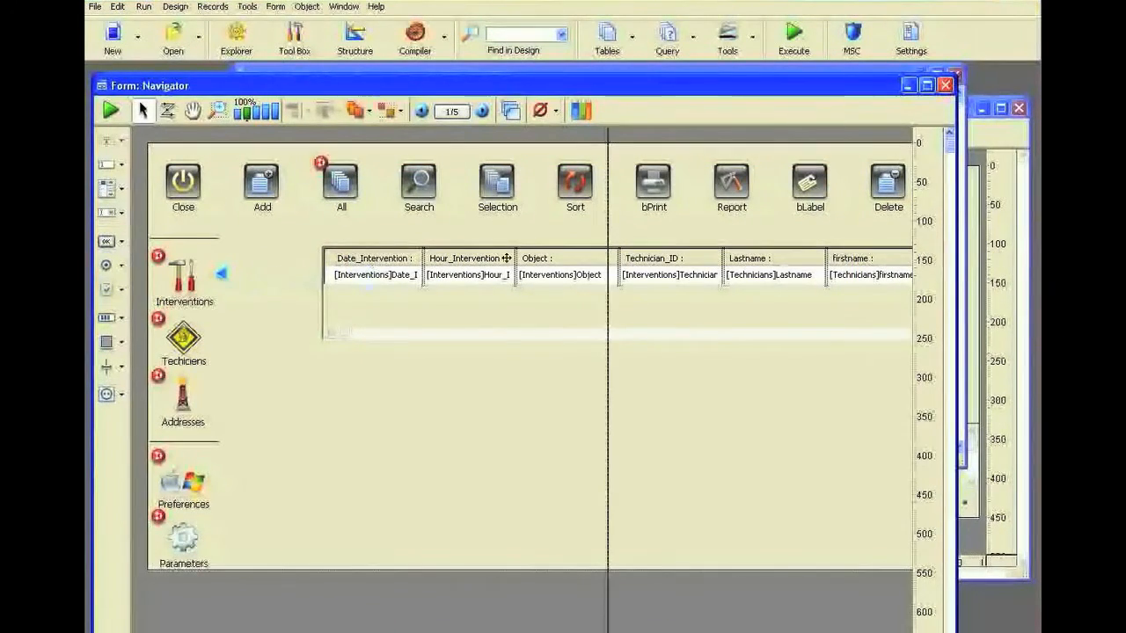
left_click_drag(491, 273, 431, 265)
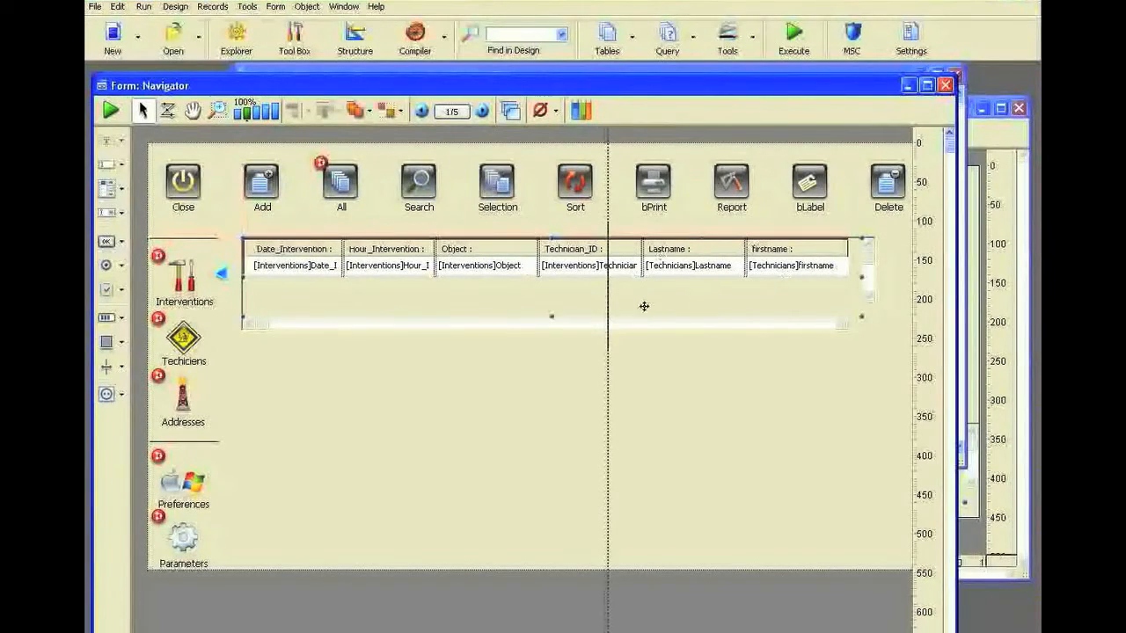
left_click_drag(551, 331, 544, 541)
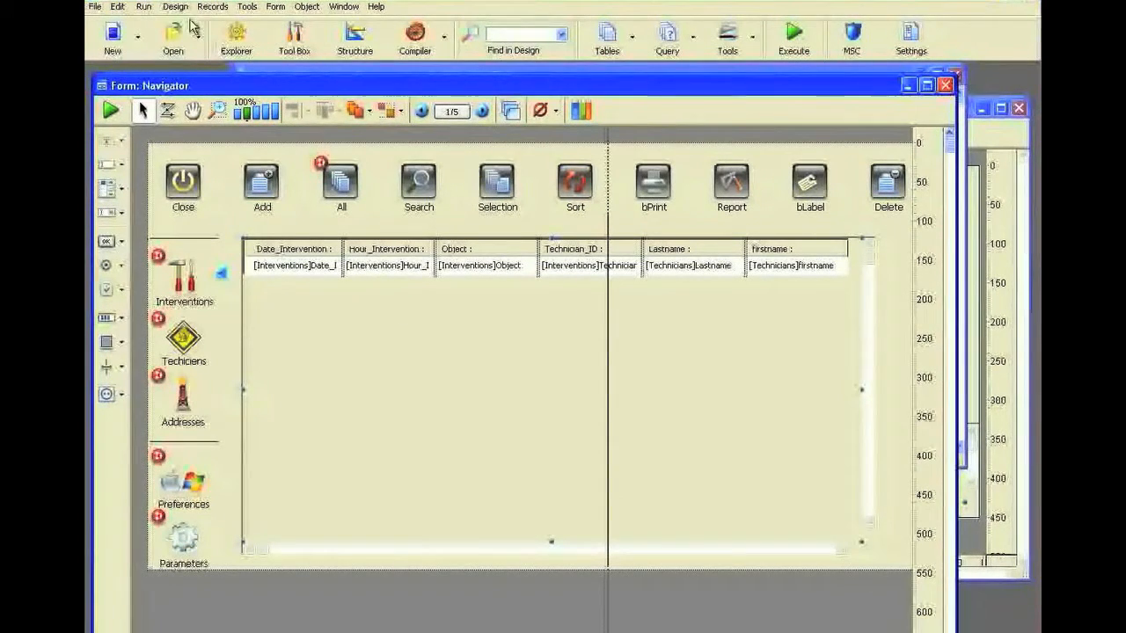
Run the project method to test the Navigator form with the Interventions list subform
left_click(143, 7)
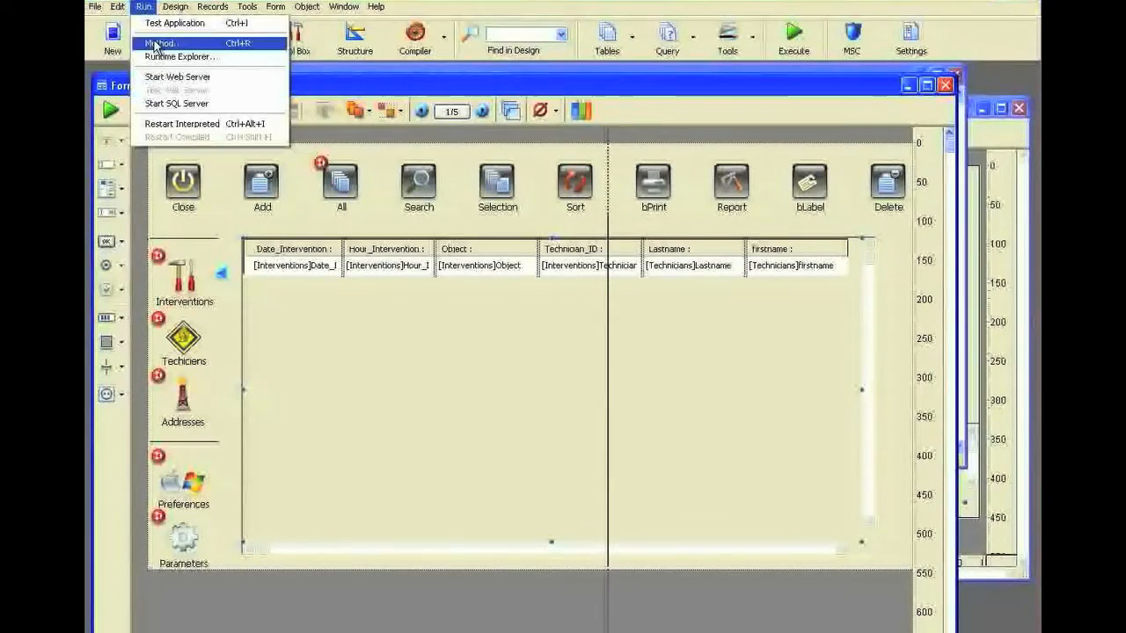
left_click(156, 42)
left_click(678, 444)
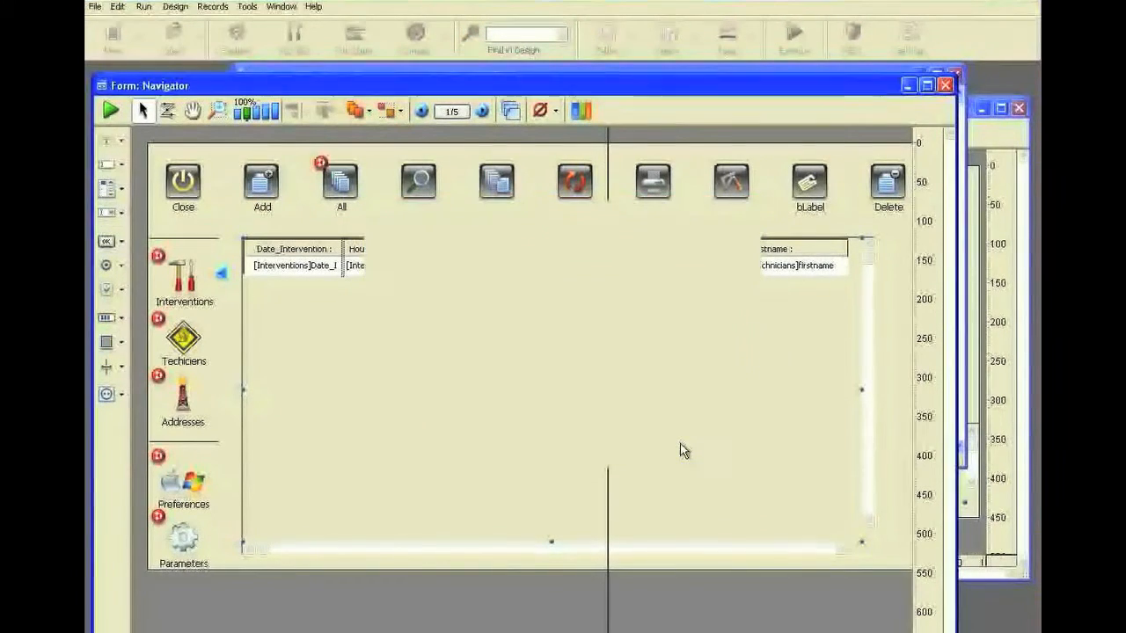